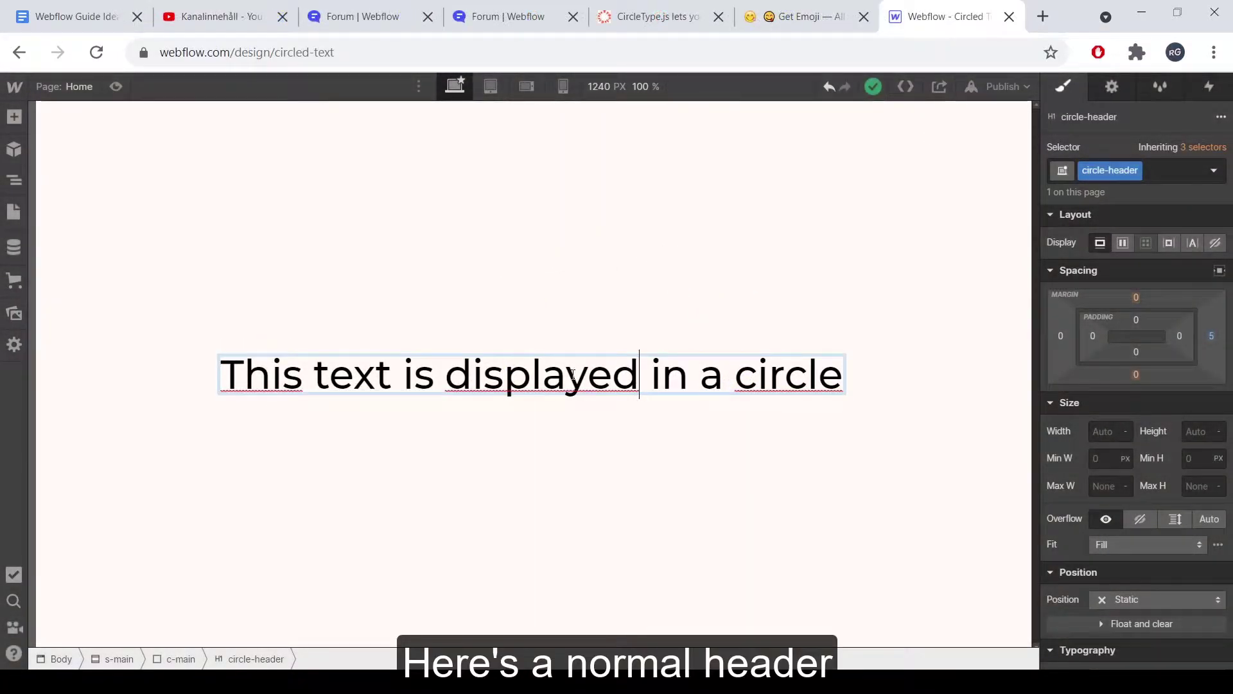
drag(503, 375, 312, 375)
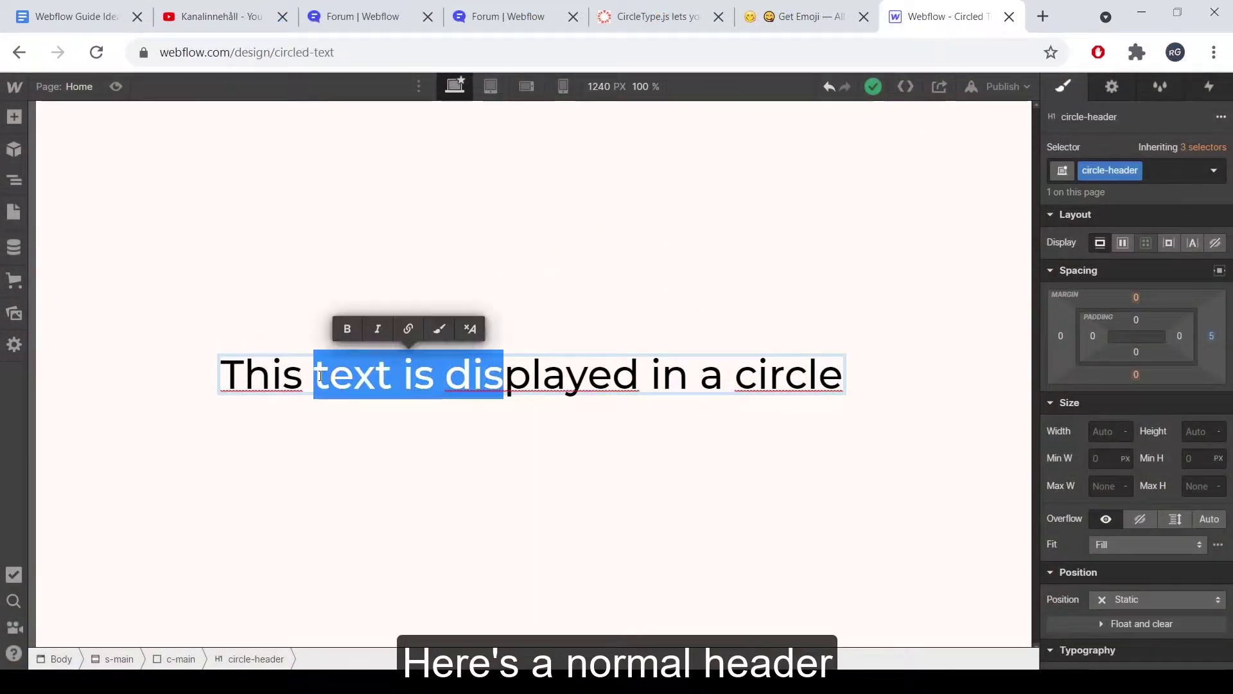
click(459, 506)
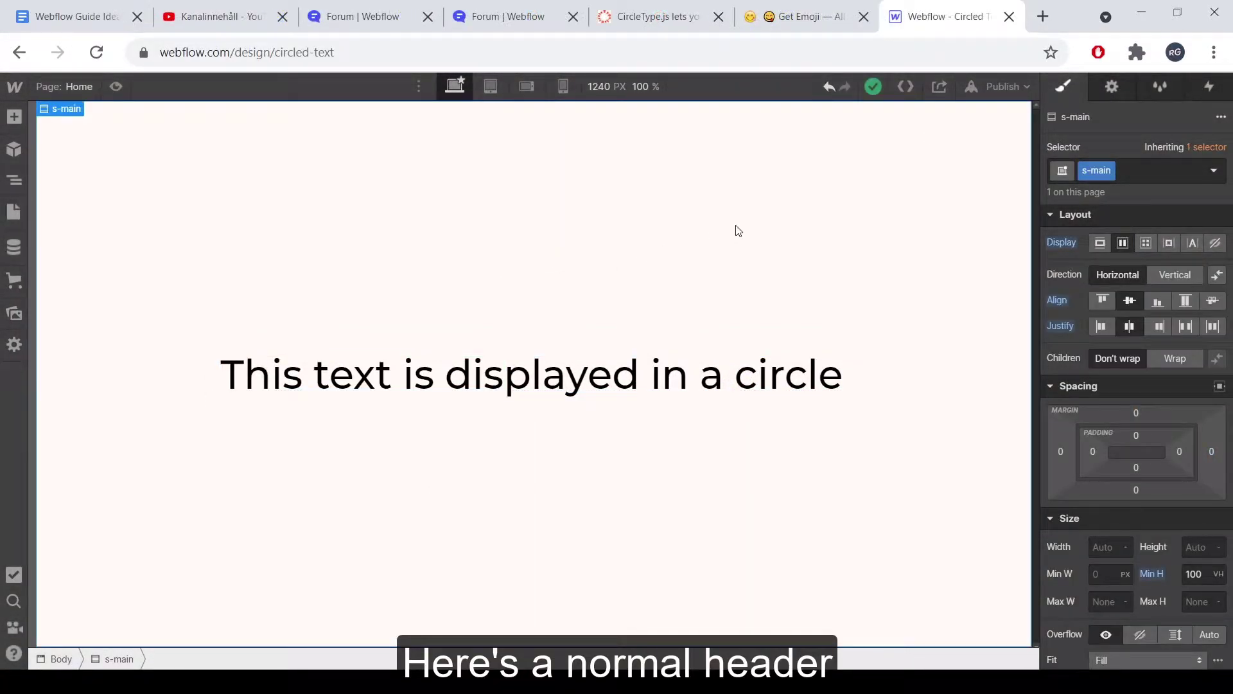
- Switch to the CircleType.js website and examine its feature list and curved-text demos, including Auto Radius and Fluid
drag(653, 16, 798, 16)
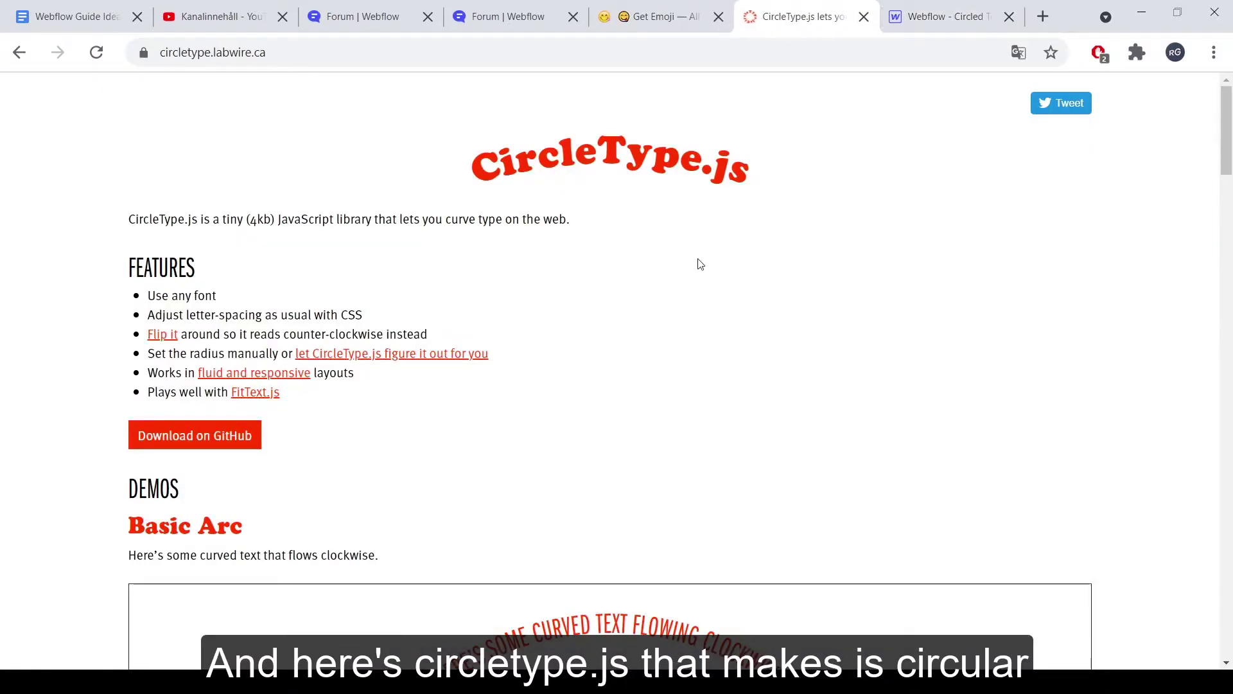
scroll(700, 264, down, 5)
scroll(697, 261, down, 1)
drag(445, 273, 792, 267)
click(800, 278)
scroll(801, 281, down, 15)
scroll(801, 282, up, 5)
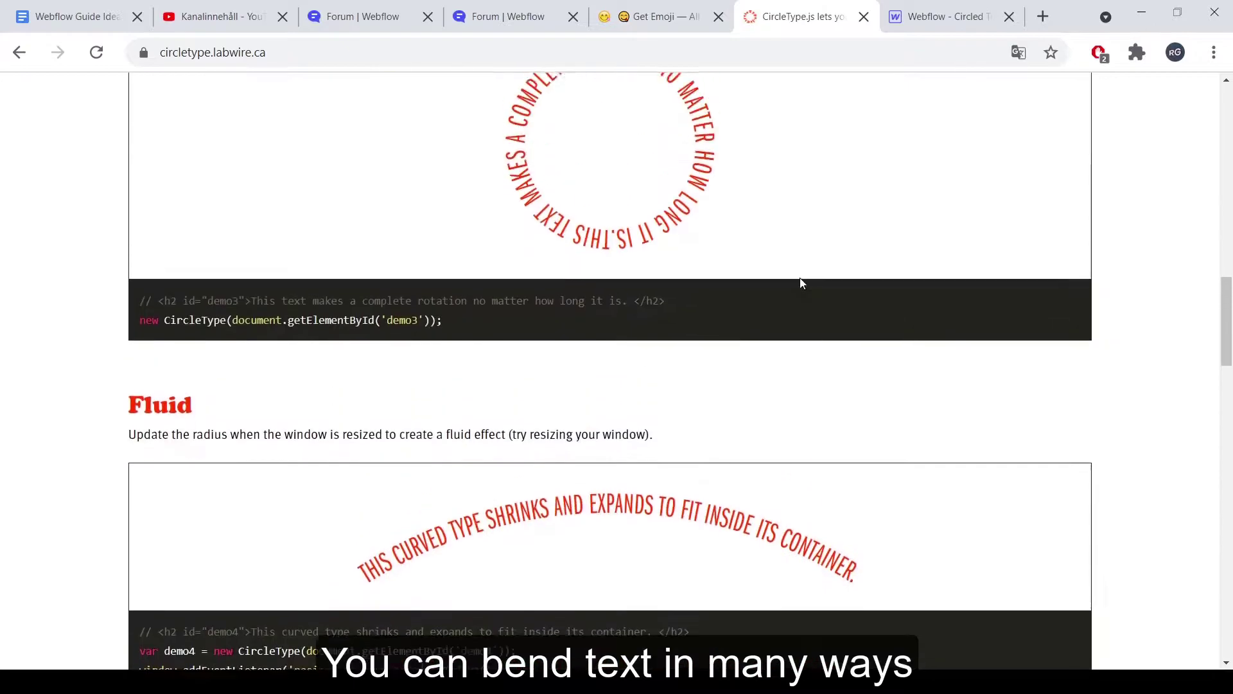
scroll(801, 280, up, 4)
drag(674, 302, 567, 289)
click(544, 301)
scroll(474, 359, up, 2)
scroll(475, 360, down, 2)
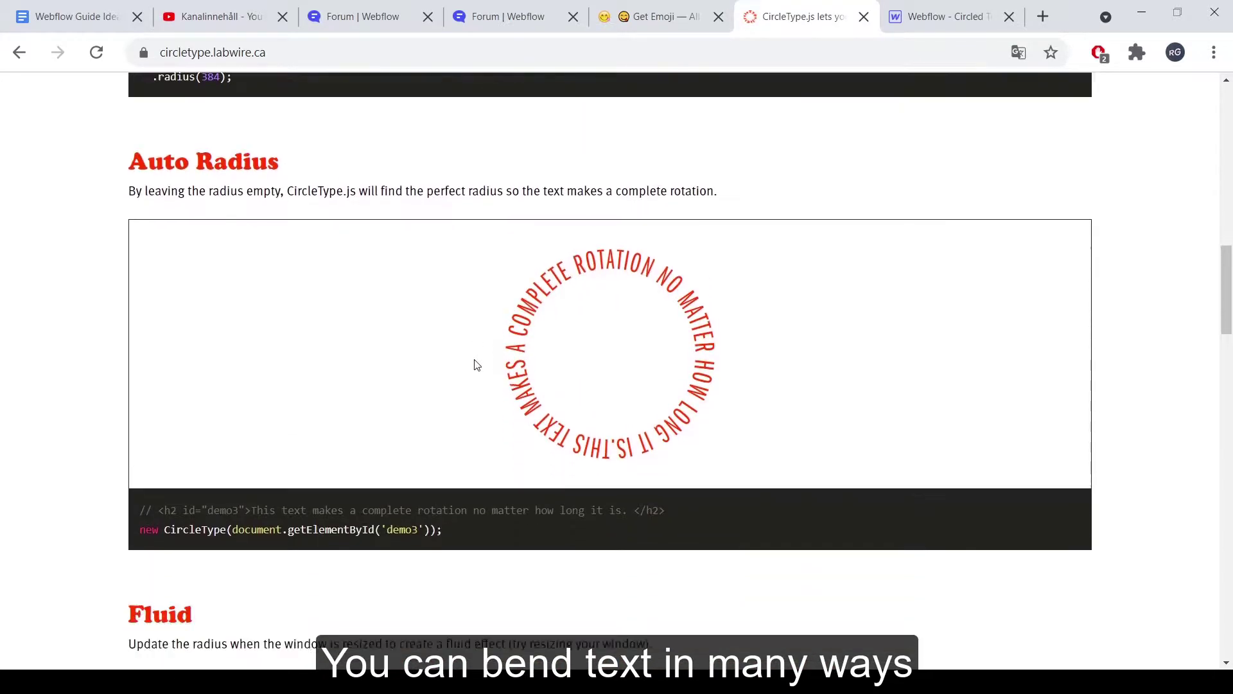
click(944, 17)
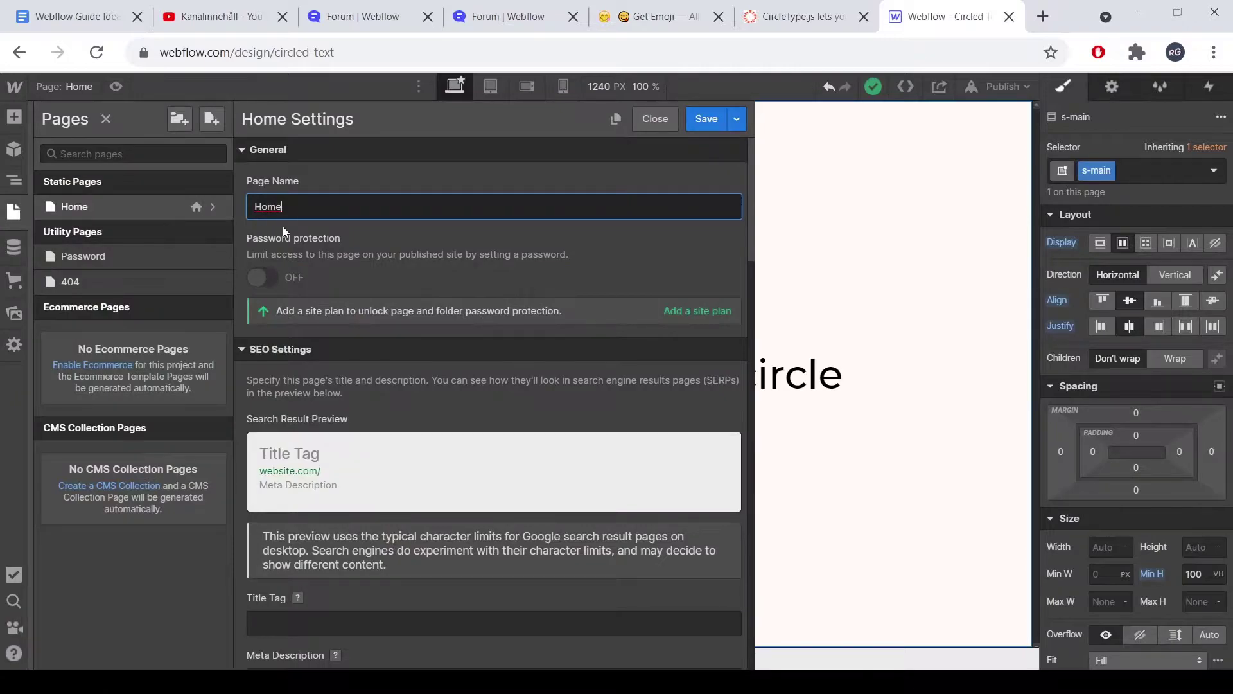
scroll(283, 226, down, 15)
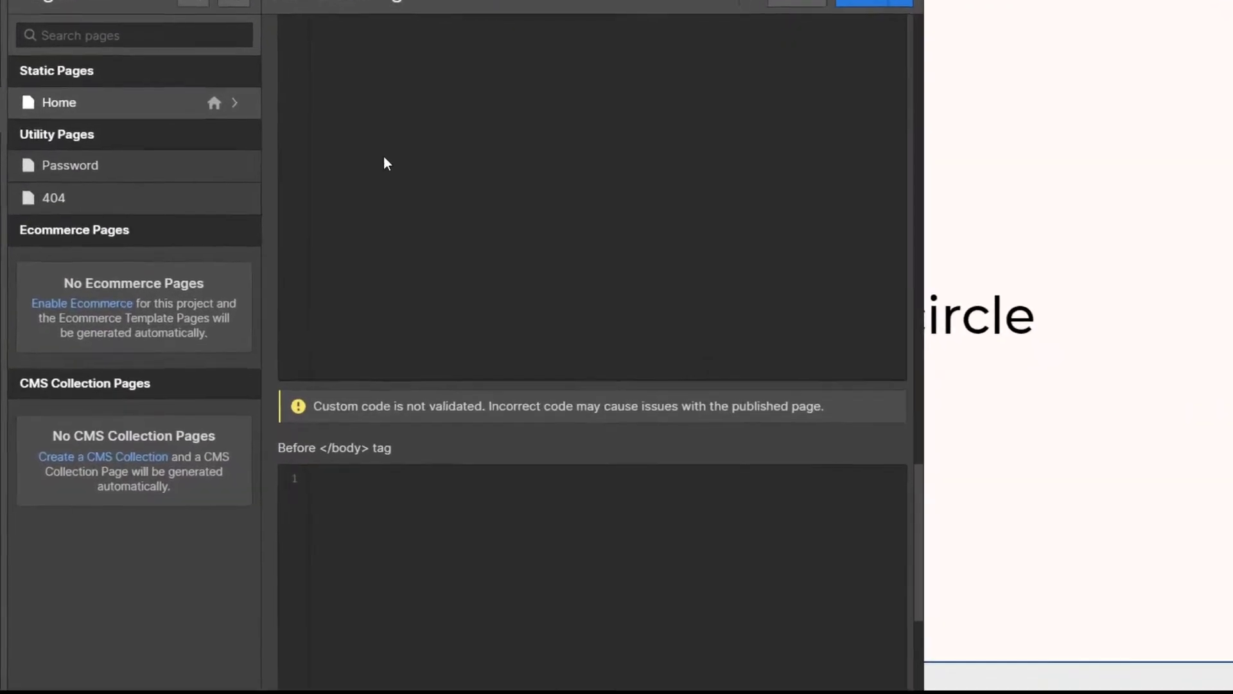
scroll(385, 157, down, 5)
click(472, 227)
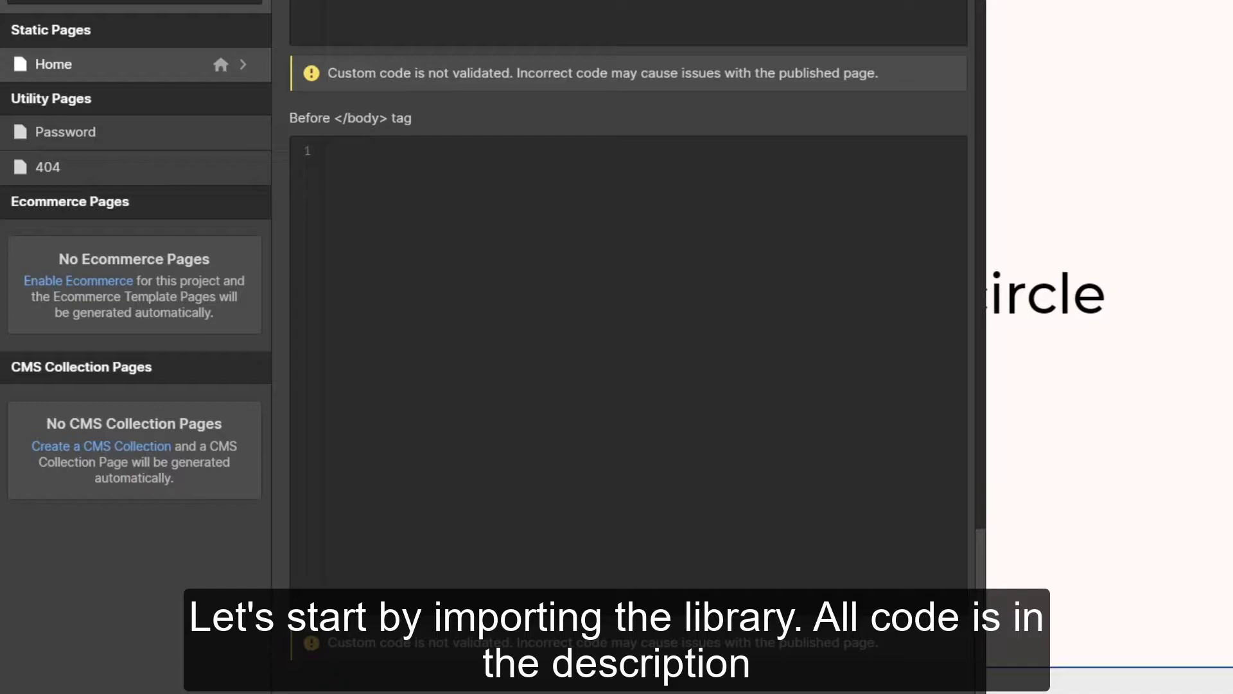
click(308, 247)
key(ctrl+v)
drag(614, 152, 311, 153)
click(553, 365)
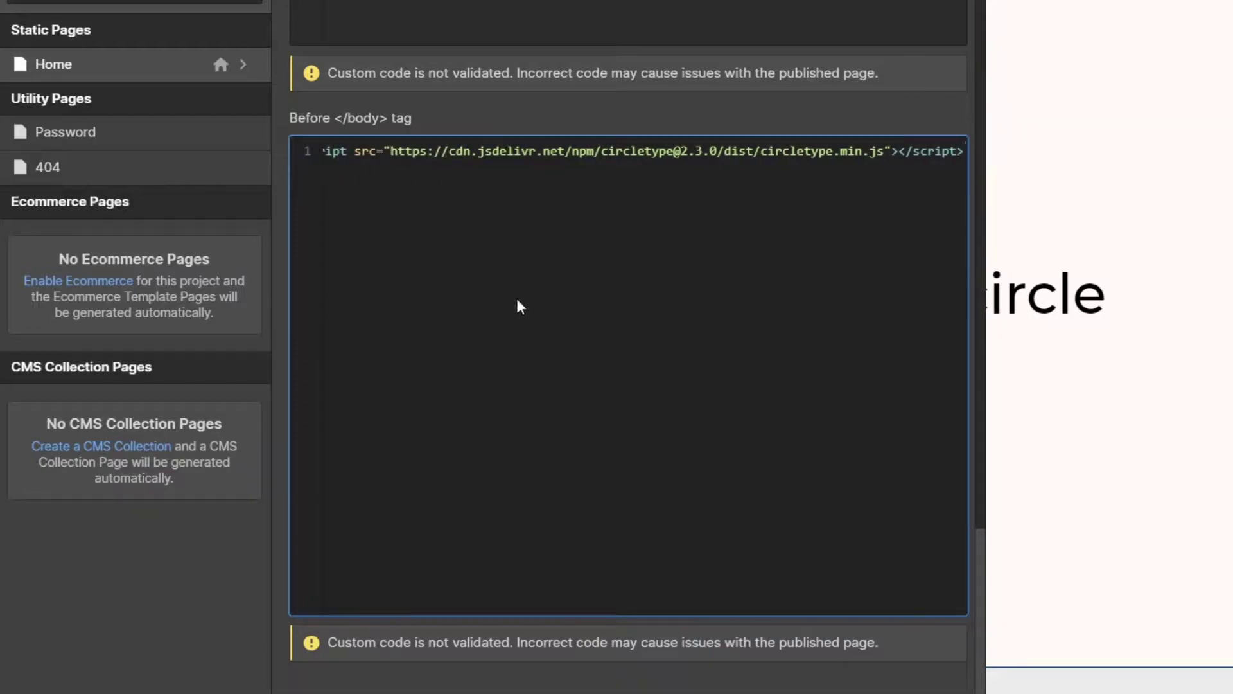
- Below the import, add a script block with new CircleType(document.querySelector('.circle-logo')); and save the Home page settings
key(Return)
key(Return)
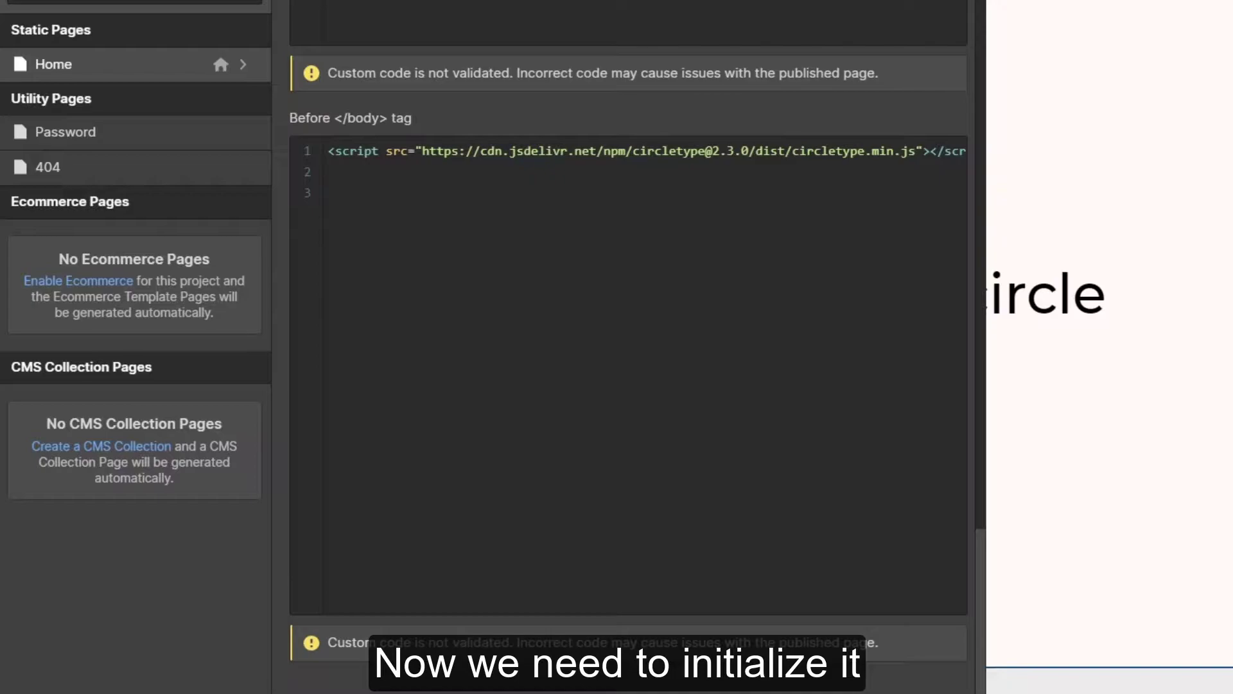
click(374, 286)
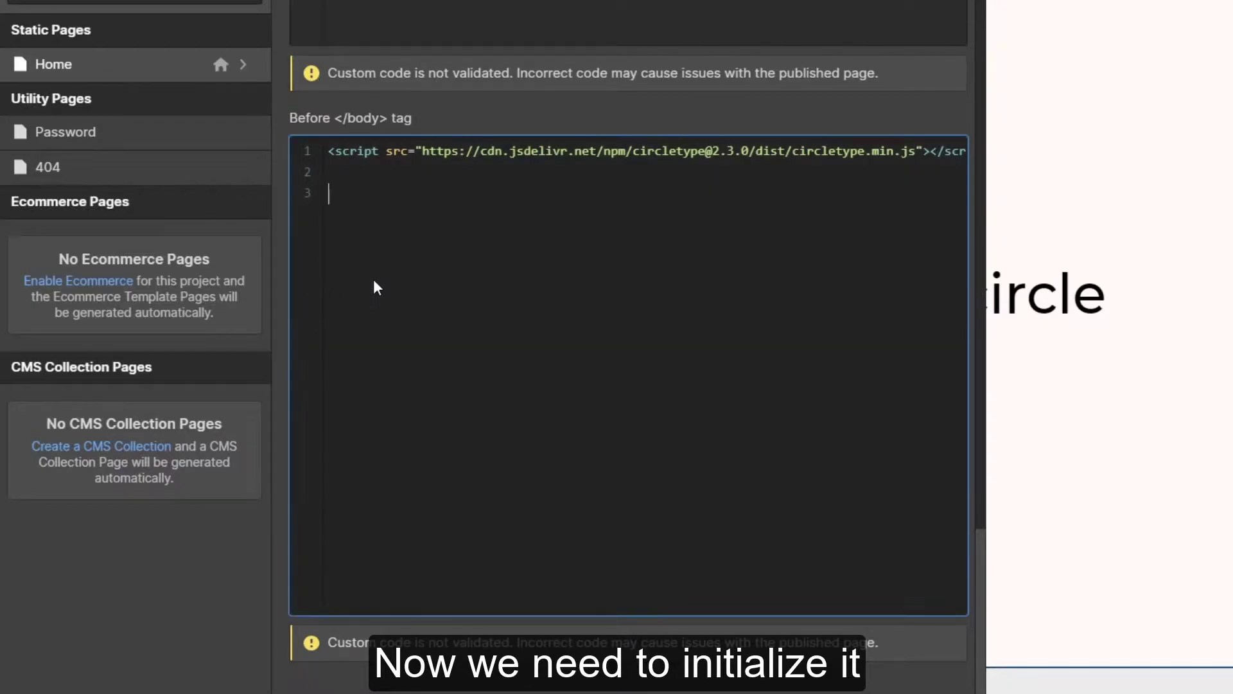
text(<script>   new CircleType(document.querySelector('.circle-logo')); </script>)
click(343, 214)
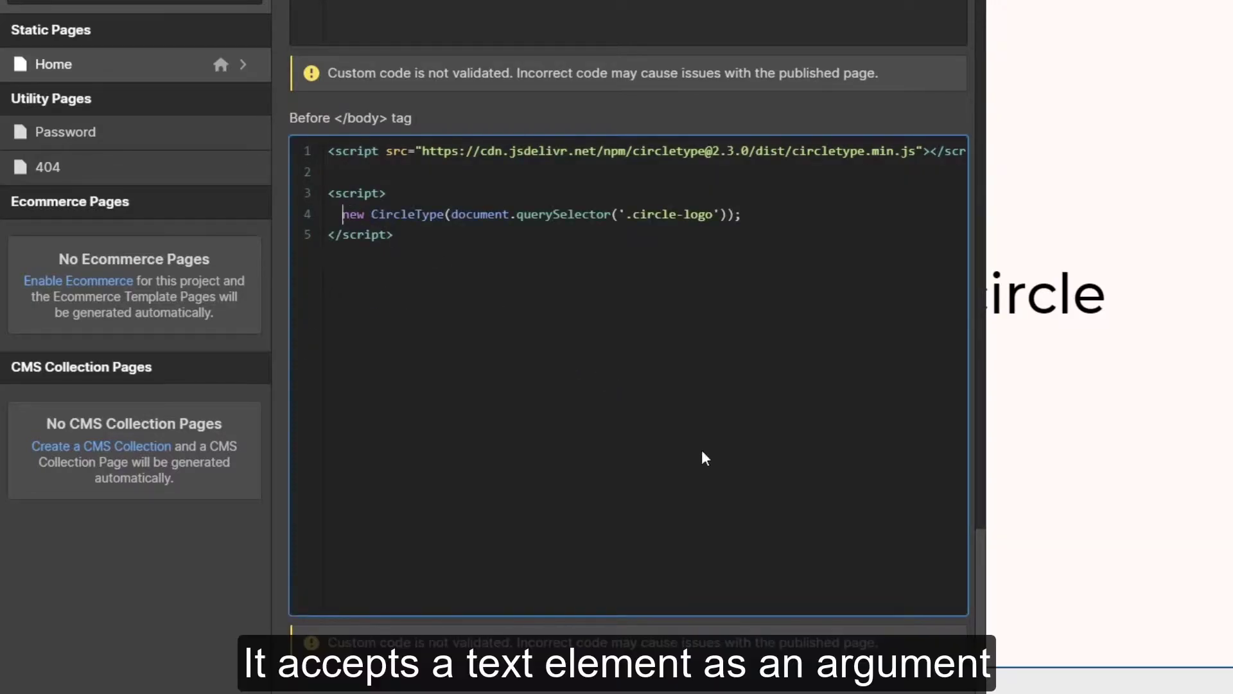
click(636, 214)
drag(644, 214, 715, 218)
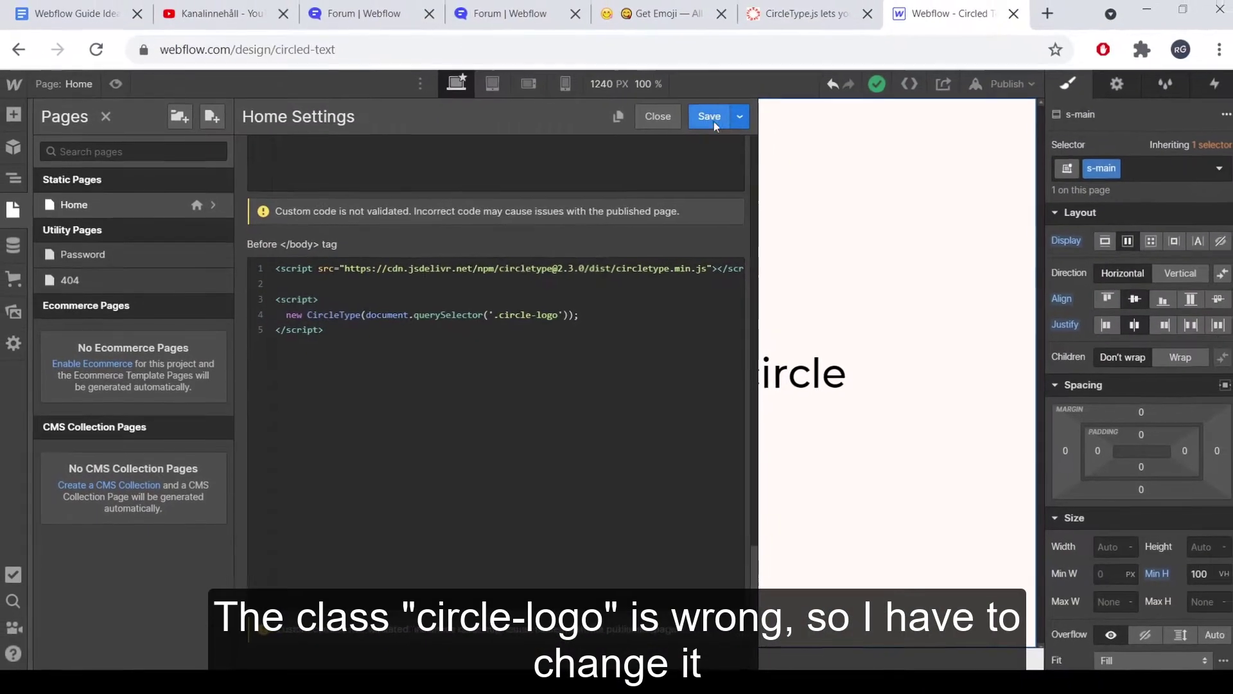
click(714, 121)
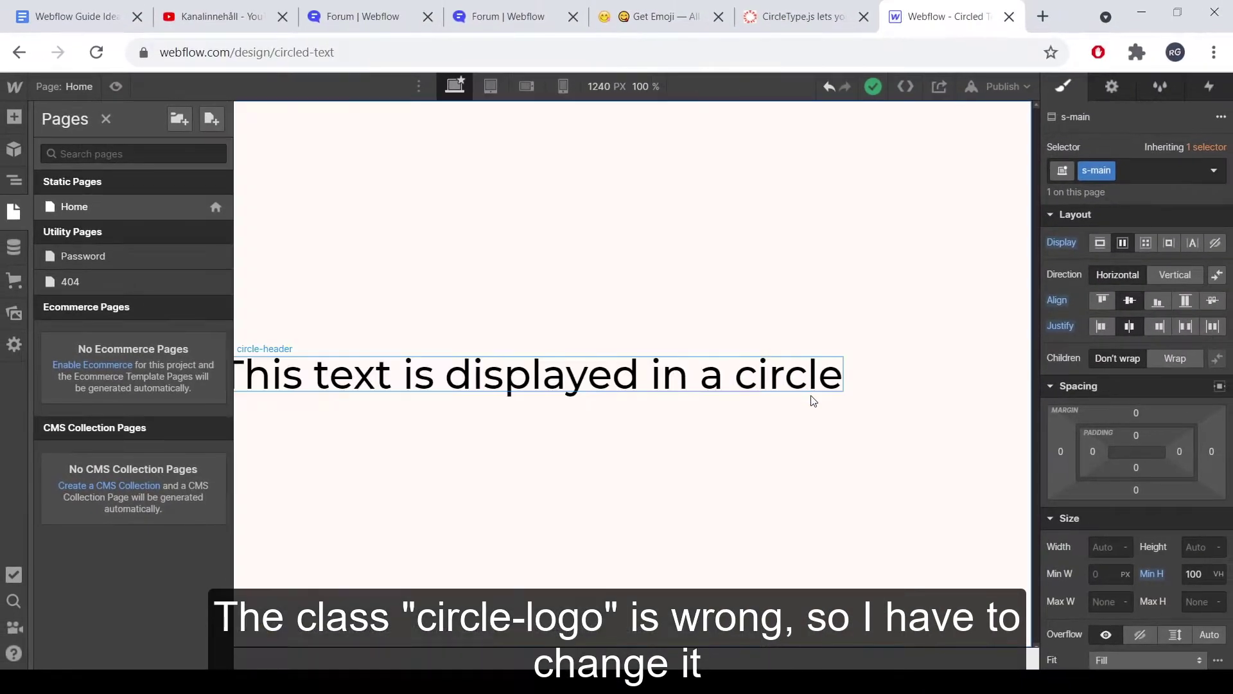
- Copy the heading's class name, replace circle-logo with circle-header in the Home page's CircleType script, and save
click(832, 370)
key(ctrl+Return)
key(ctrl+c)
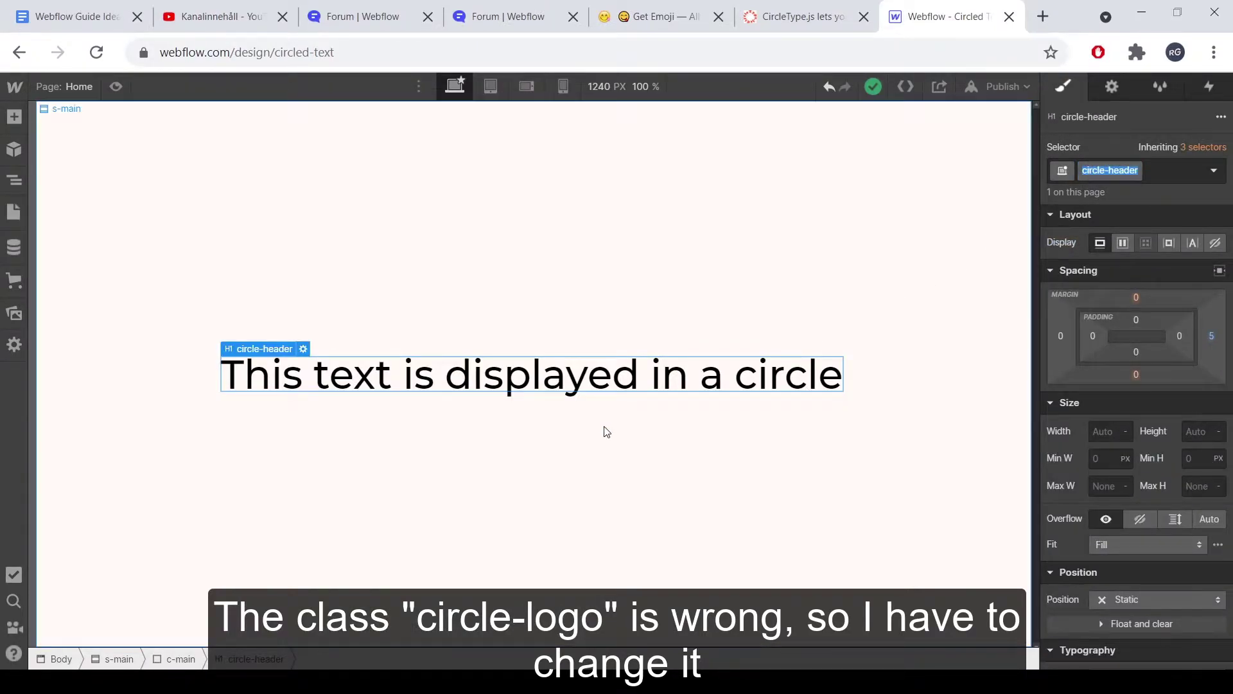
click(13, 212)
click(212, 206)
scroll(414, 364, down, 15)
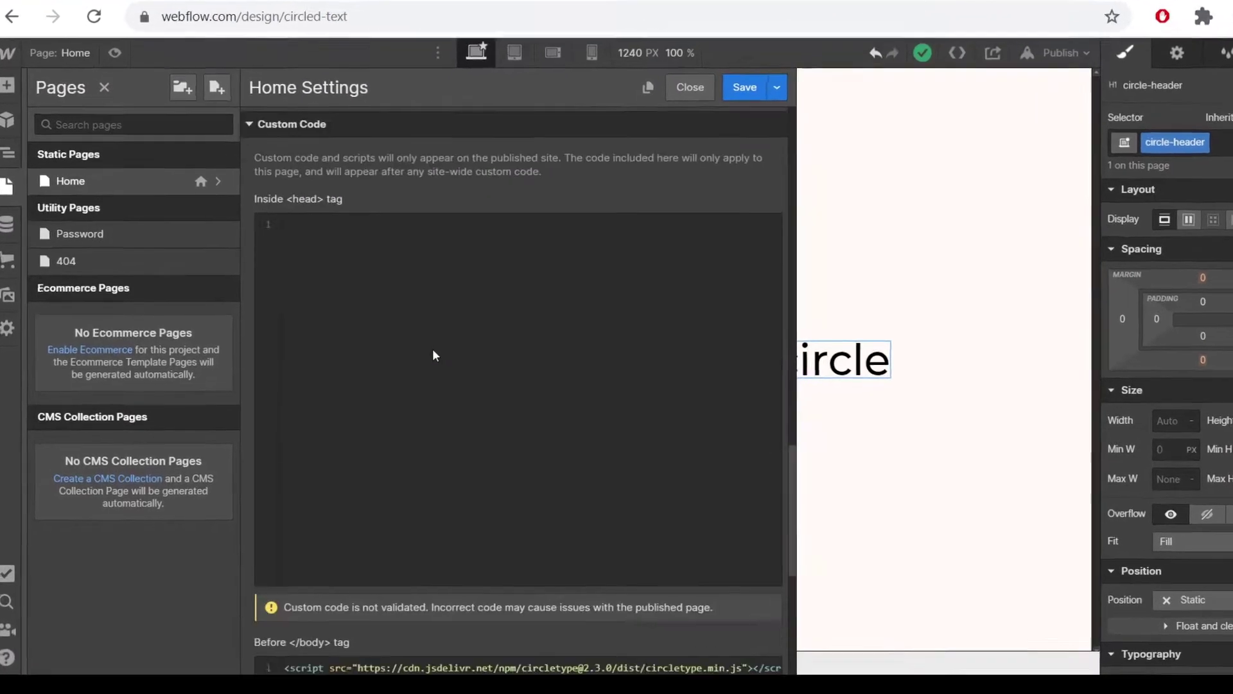
drag(638, 214, 713, 214)
key(ctrl+v)
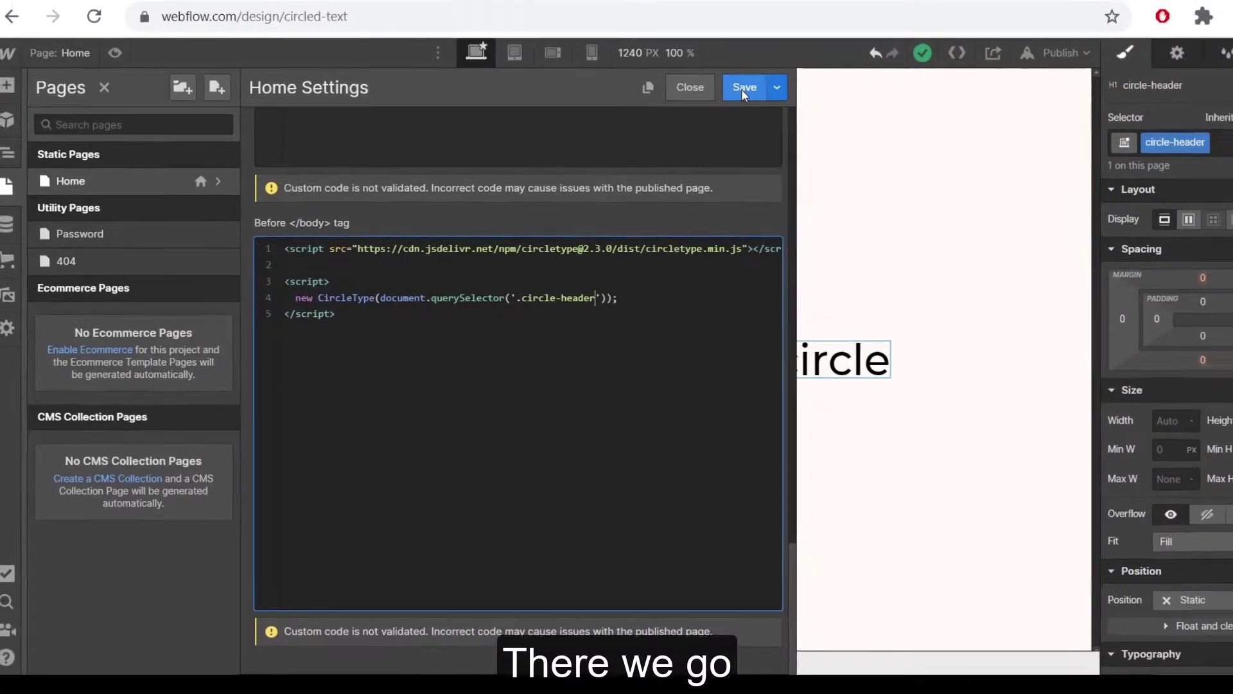
click(742, 88)
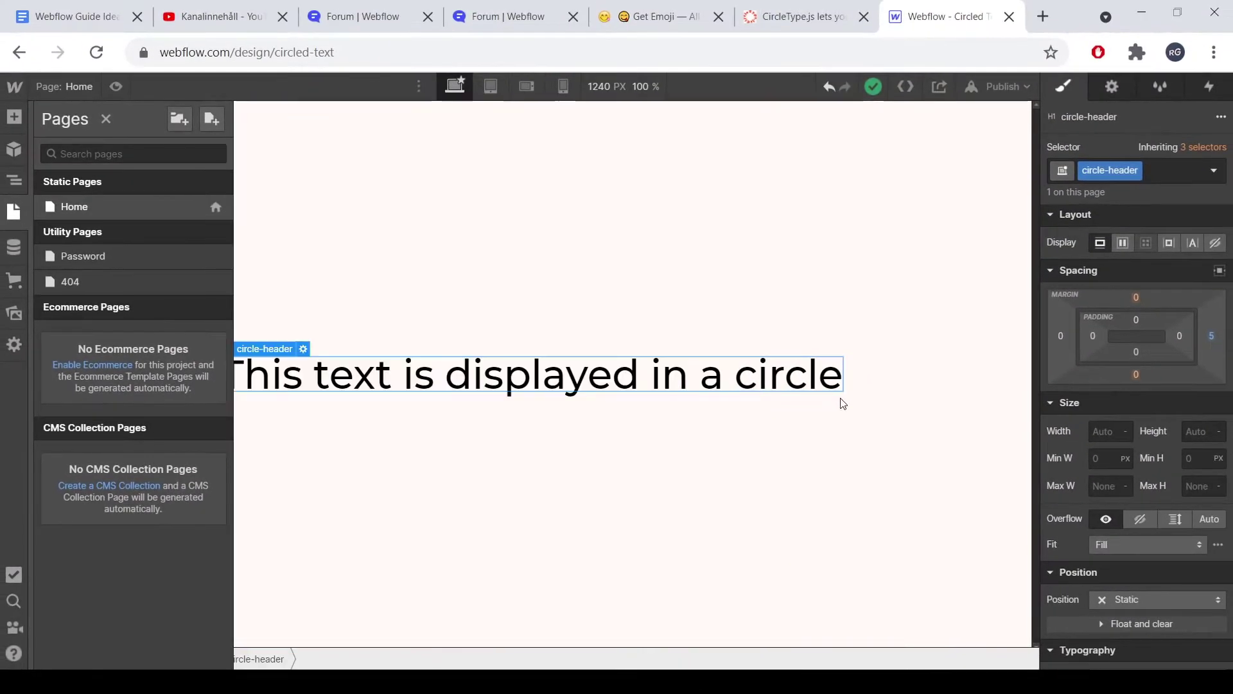
- Publish the site to circled-text.webflow.io and open the live page to check the heading
click(788, 313)
click(1004, 86)
click(945, 285)
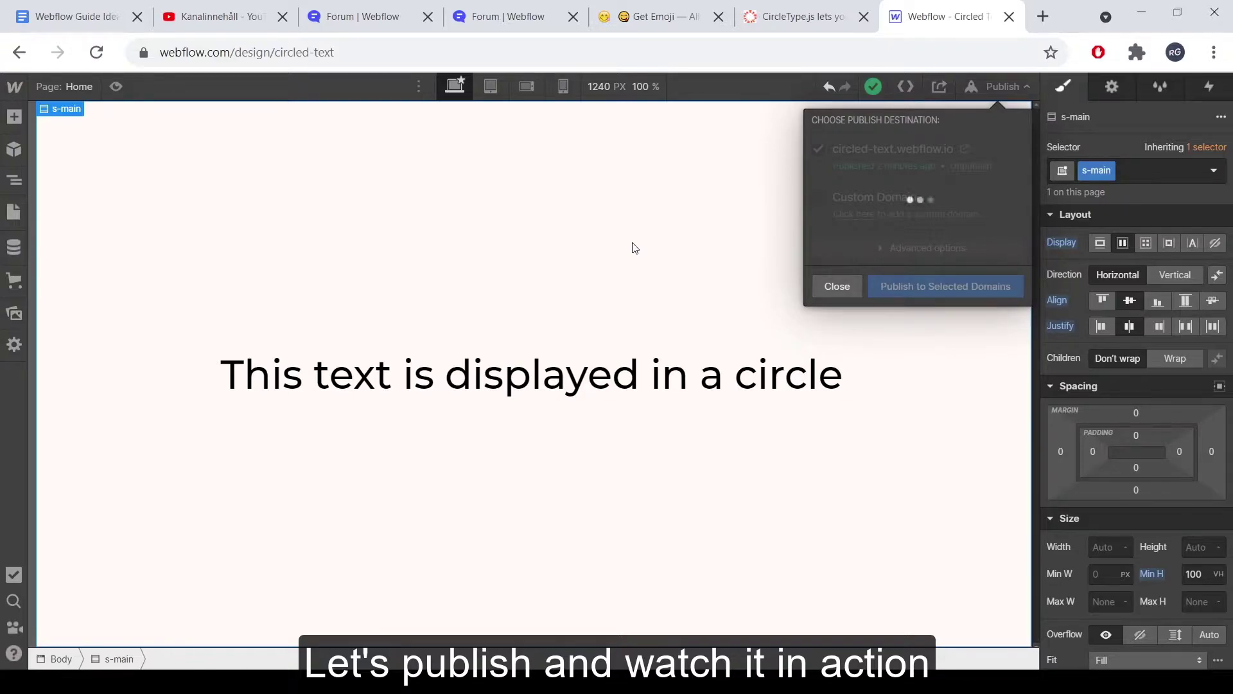
click(963, 150)
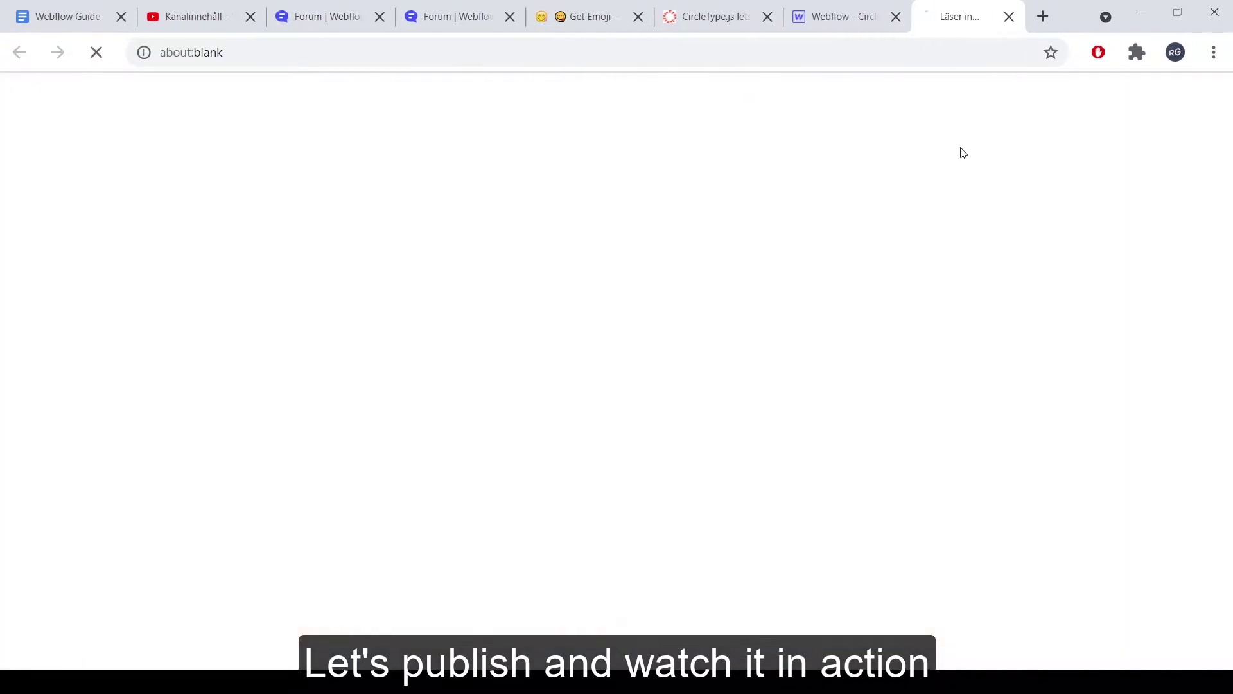
drag(734, 351, 713, 307)
click(271, 405)
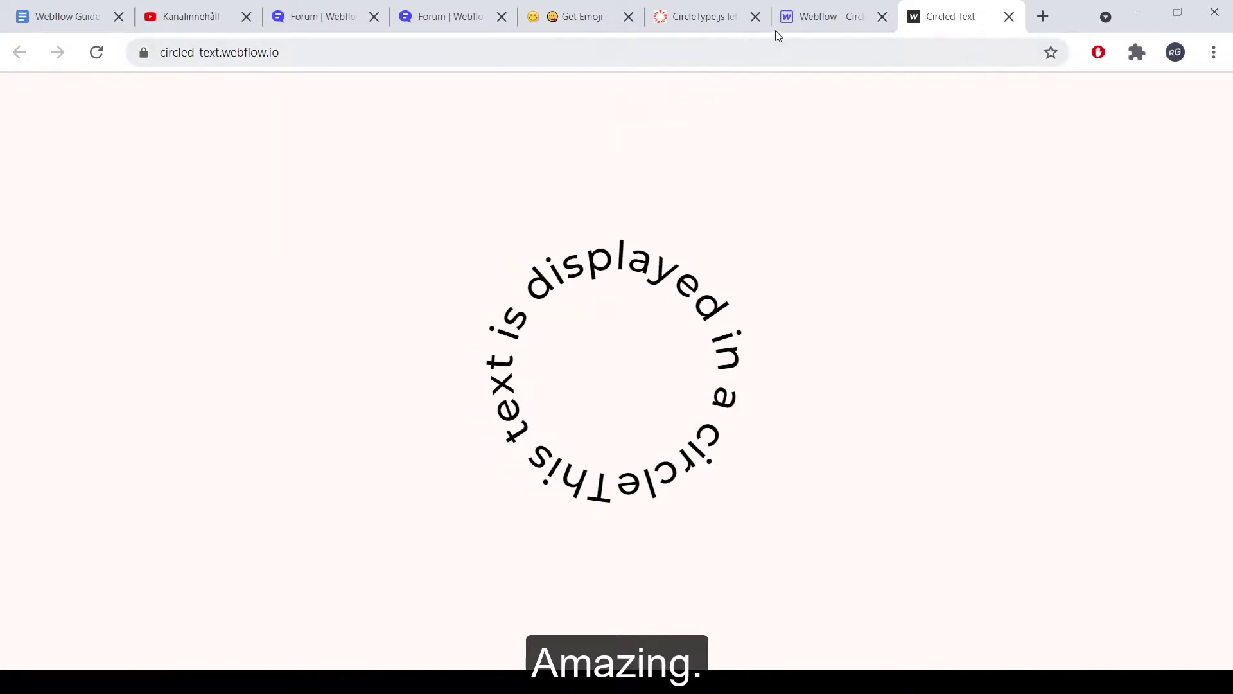
- Return to the Home page's custom code in Webflow, chain .radius(300) onto the CircleType call, and save
click(810, 18)
click(13, 213)
click(13, 213)
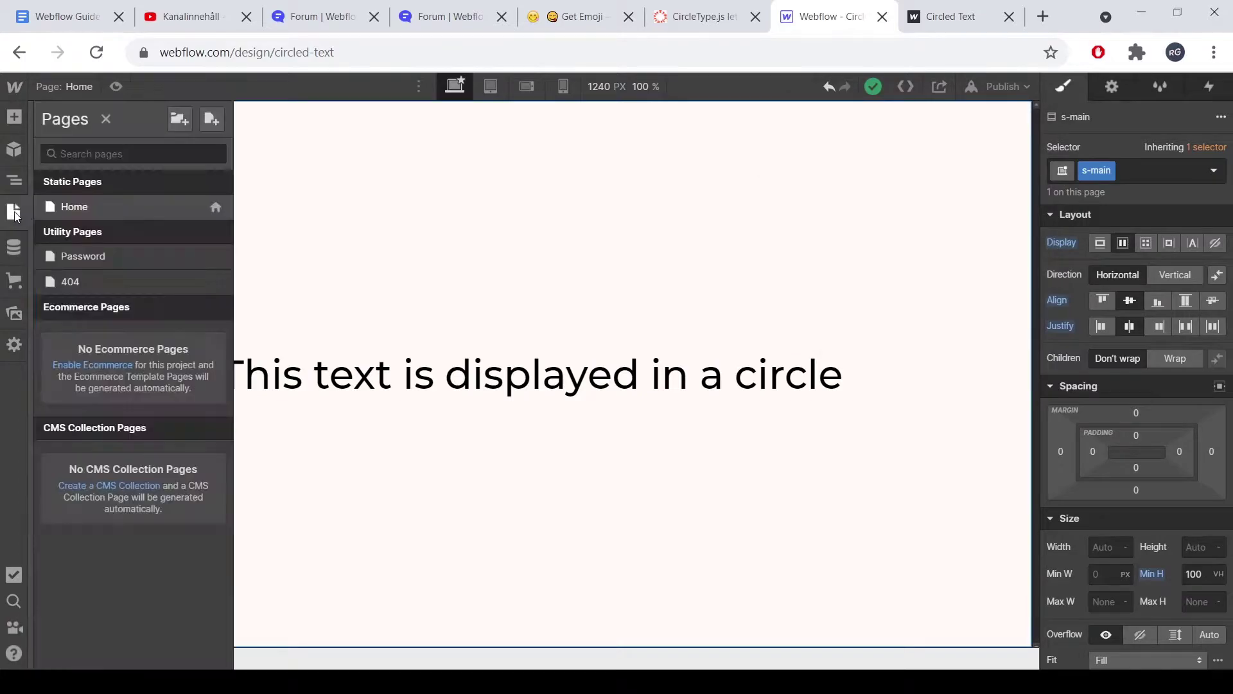
click(213, 206)
scroll(465, 381, down, 10)
scroll(469, 378, down, 5)
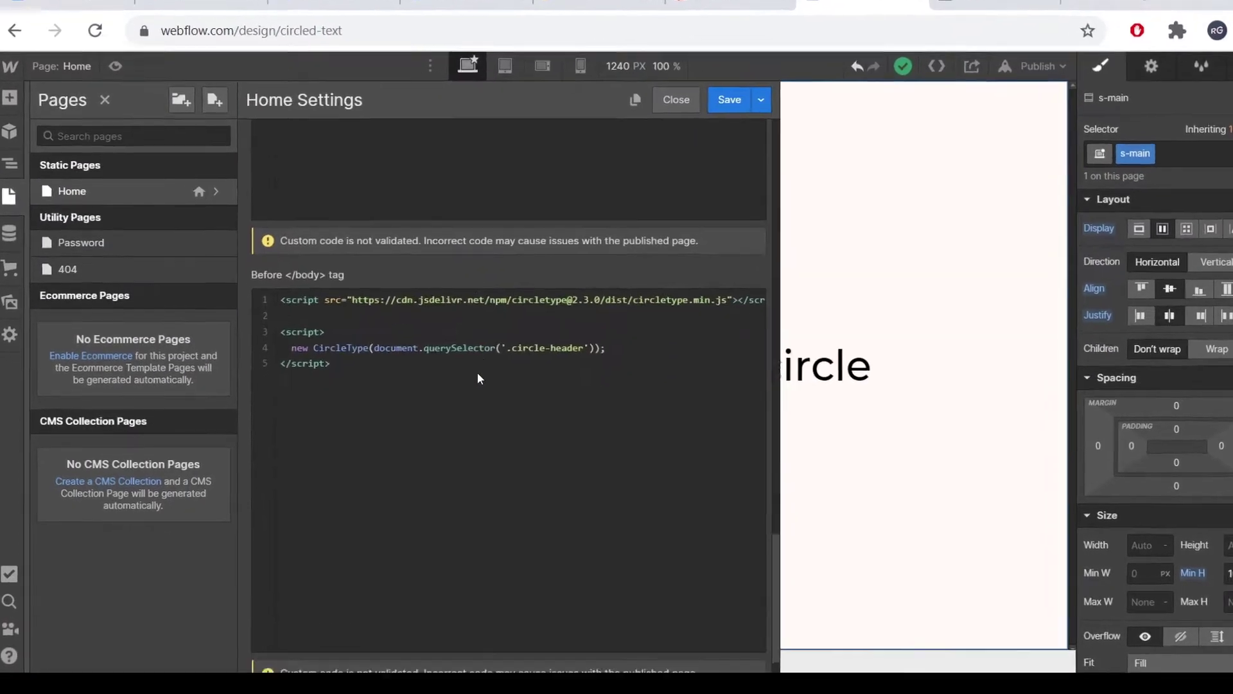
click(602, 314)
key(BackSpace)
key(Return)
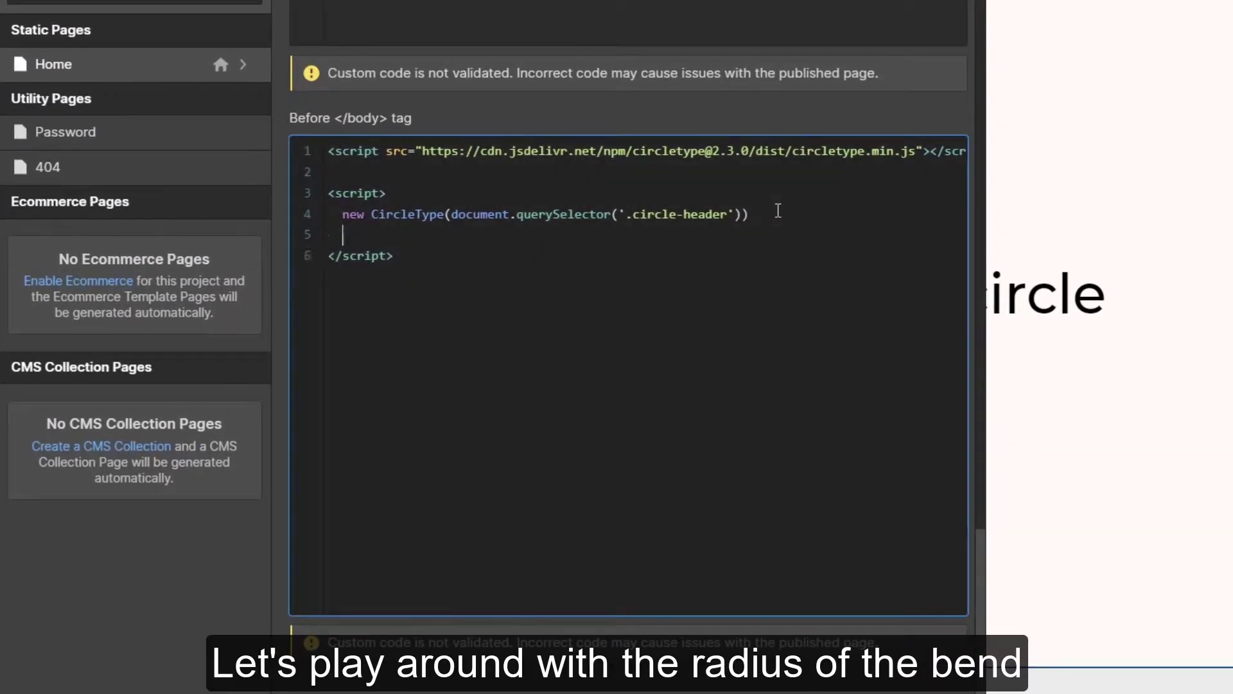
text(.radius(300)
key(BackSpace)
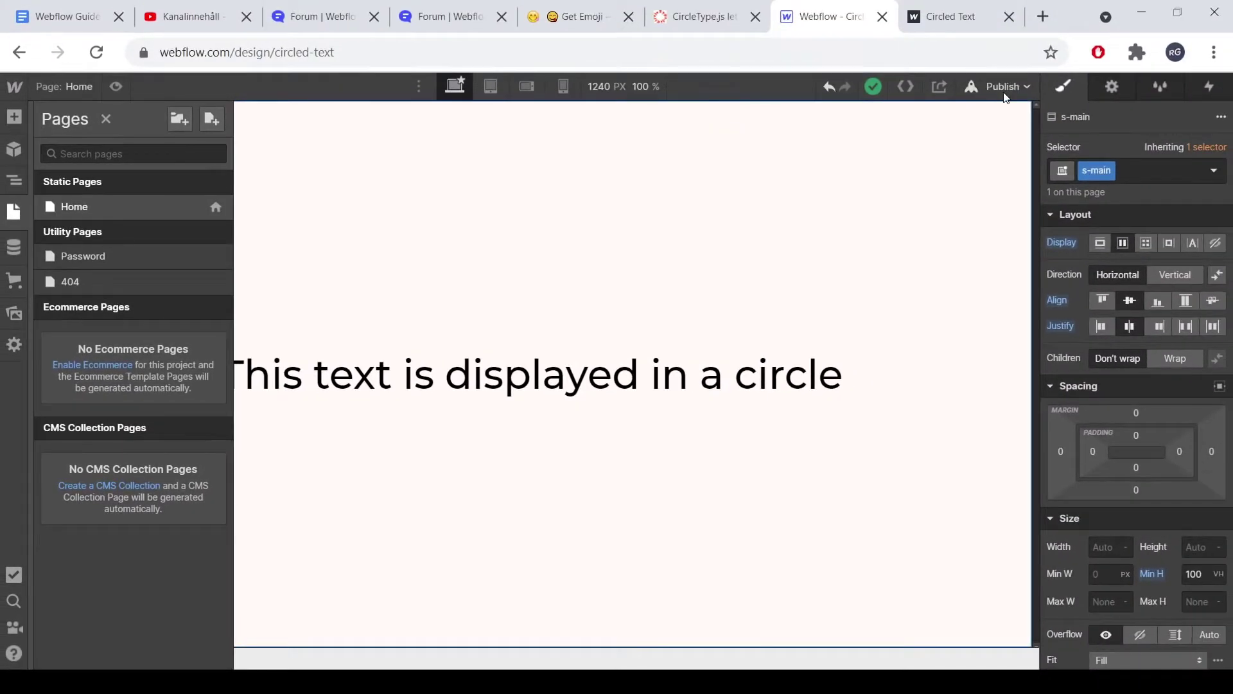
- Publish the radius change to the selected domain and reload the live page
click(1006, 94)
click(934, 283)
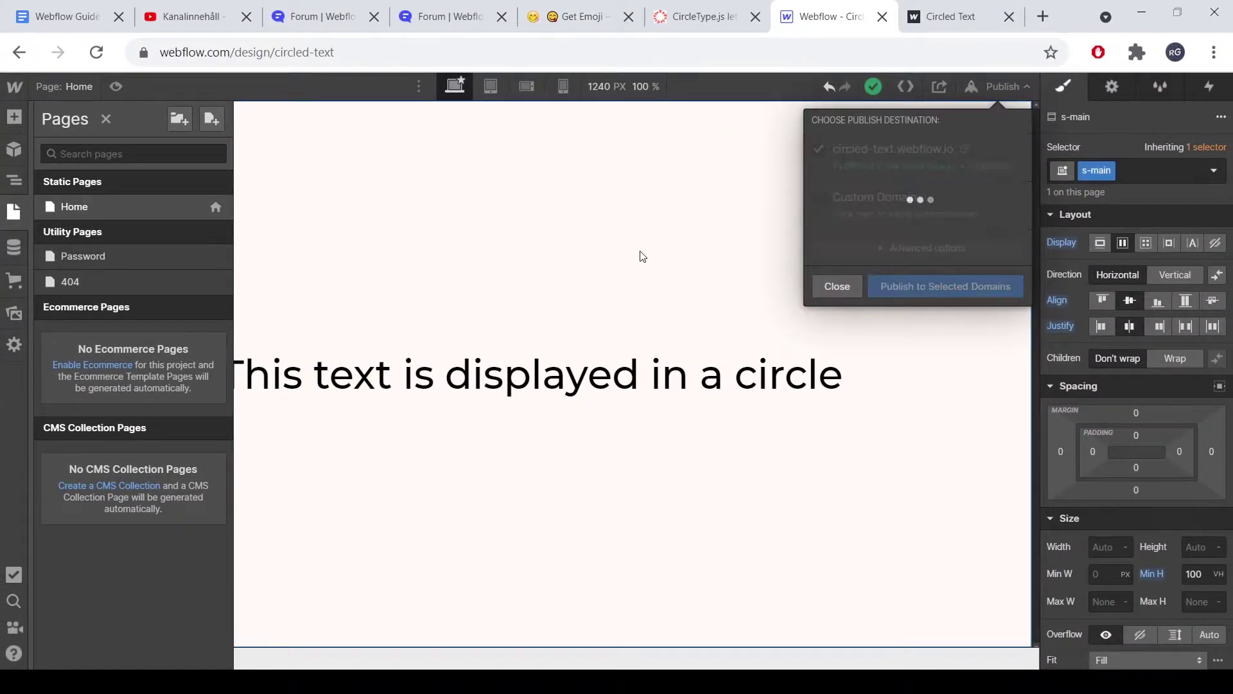
click(963, 28)
click(96, 52)
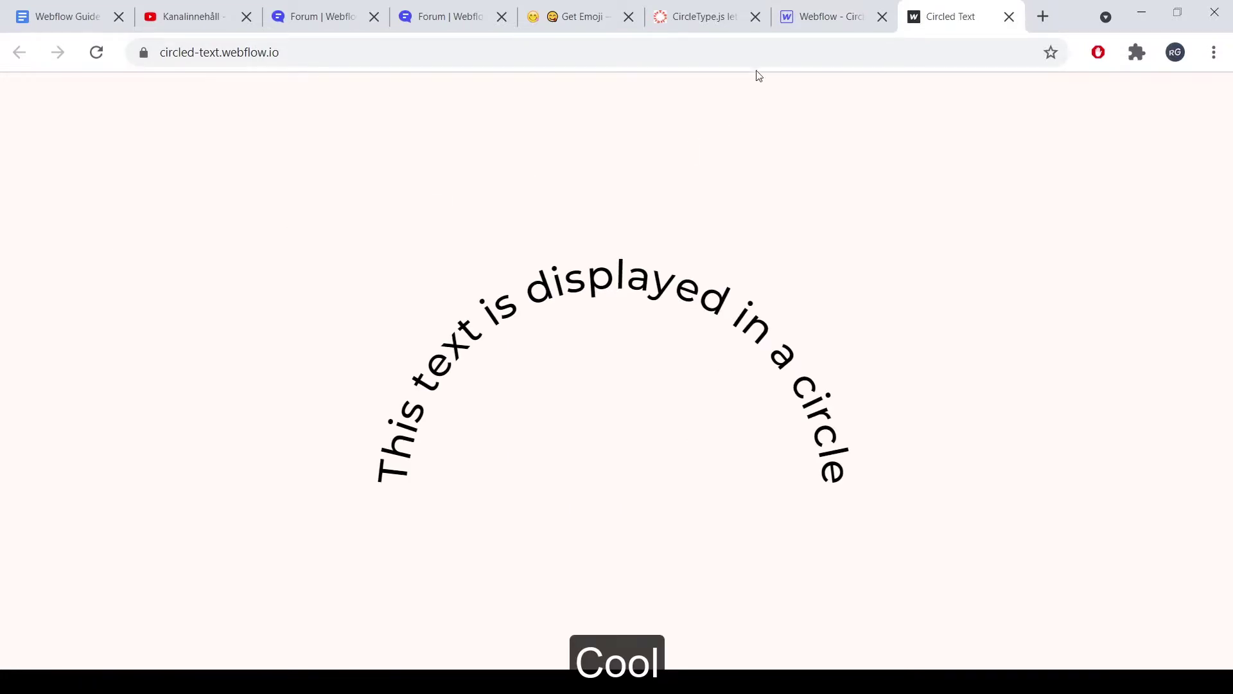
- Back in Webflow, set the CircleType radius to 600 in the Home page's custom code and save
click(822, 17)
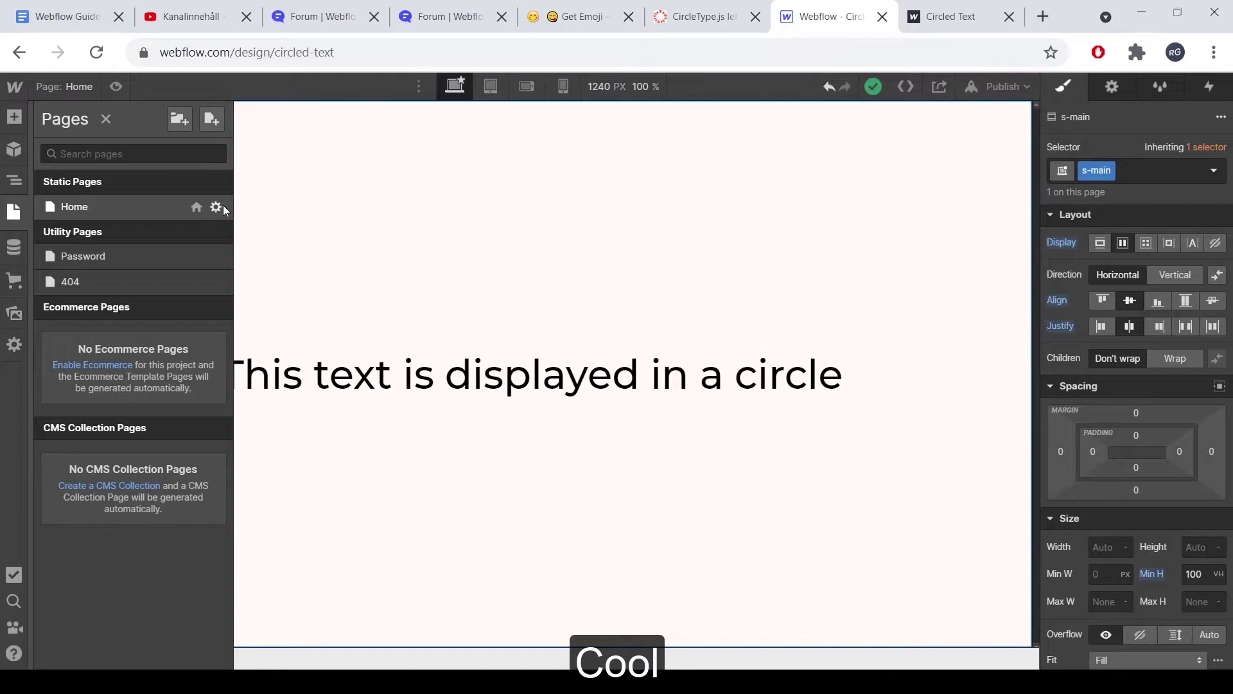
click(222, 208)
scroll(445, 331, down, 15)
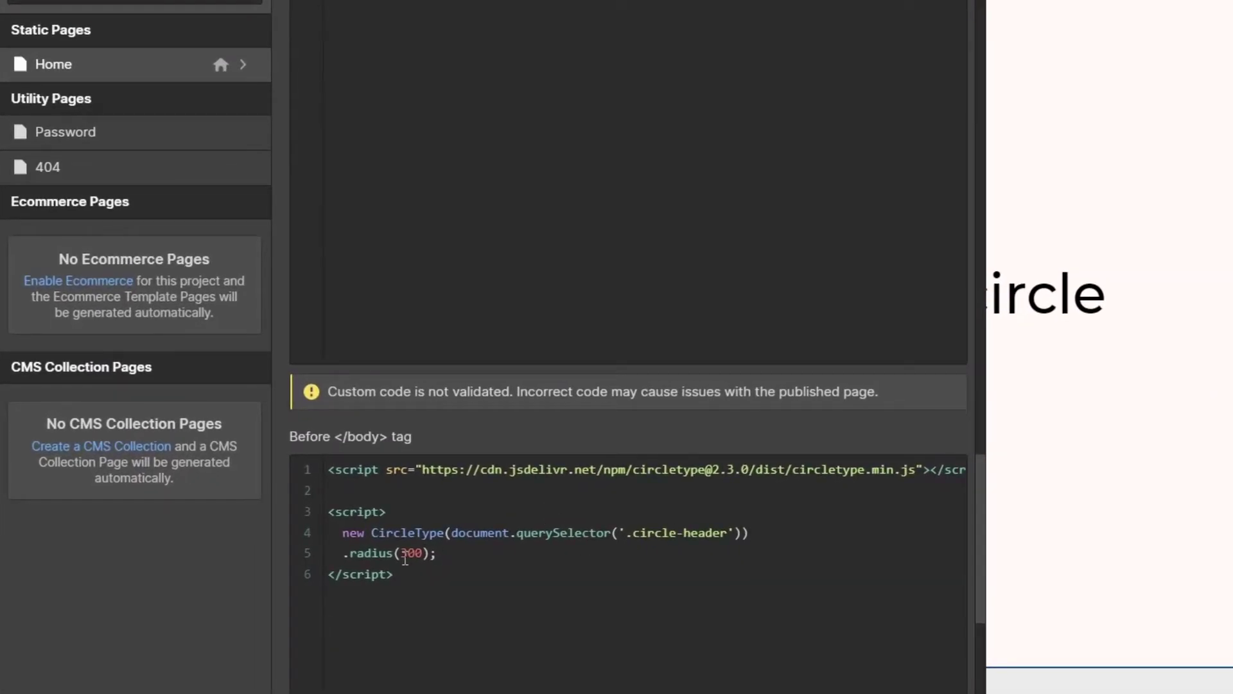
click(406, 556)
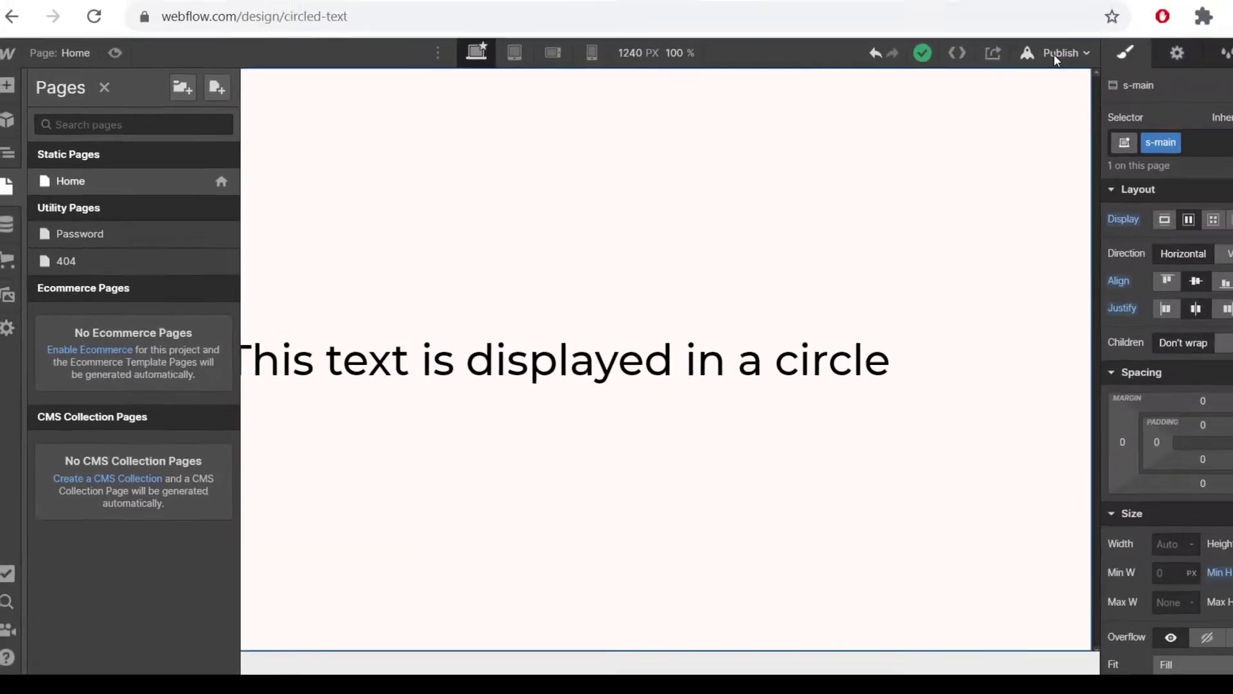
- Publish the site with the 600 radius and reload the live page to inspect the arc
click(1056, 56)
click(1012, 263)
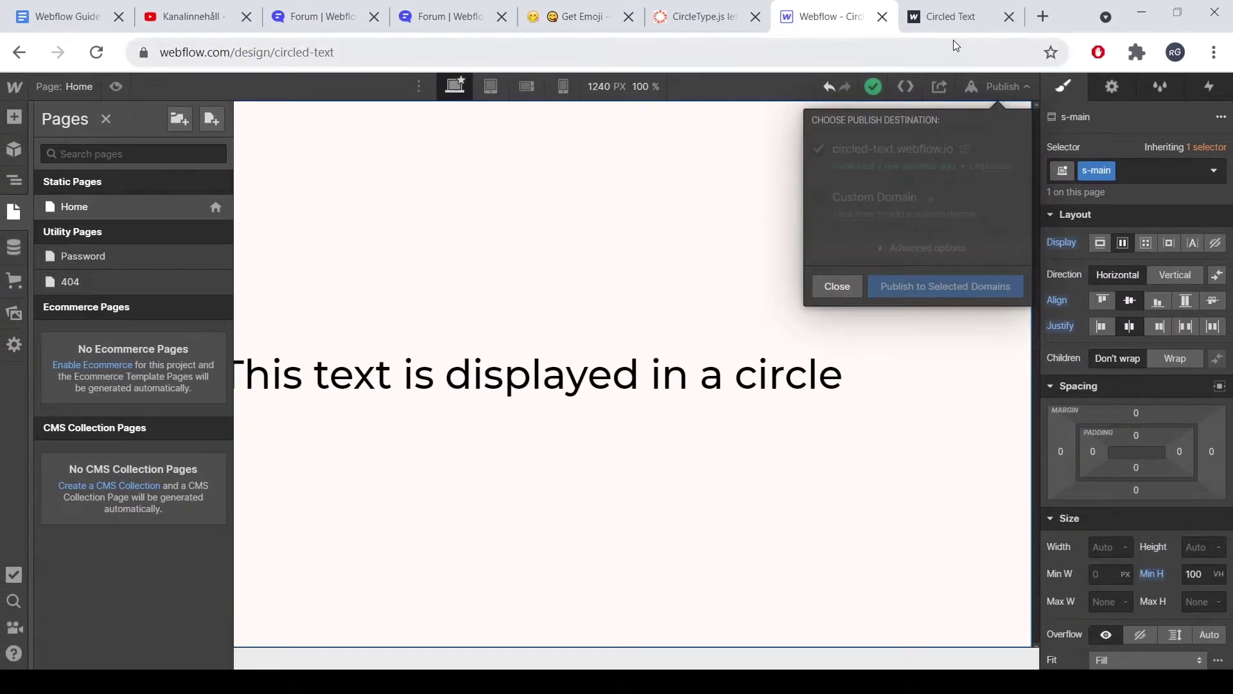
click(982, 18)
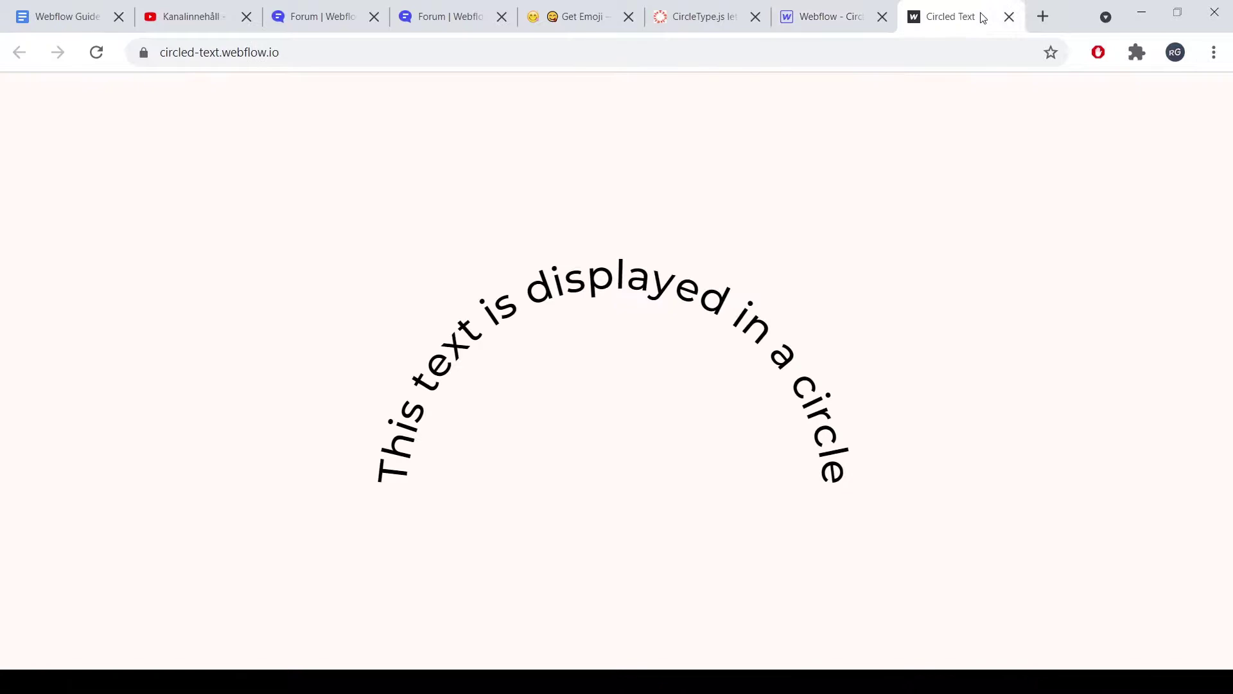
key(ctrl+r)
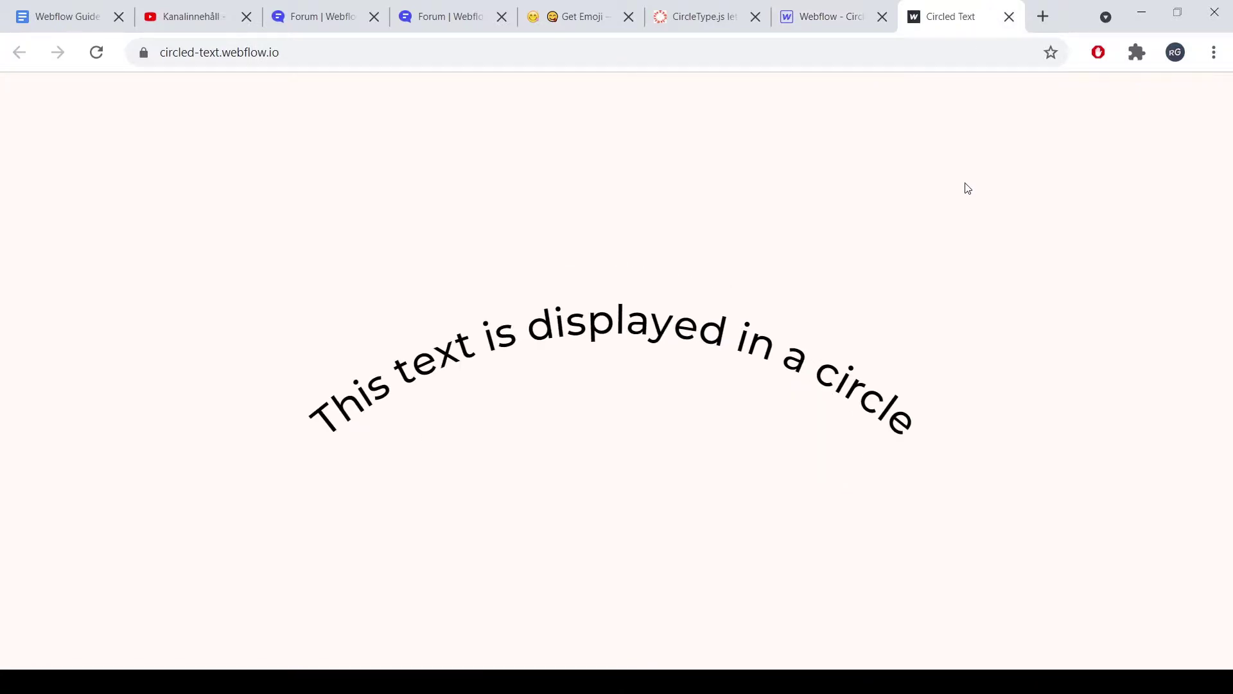
drag(915, 429, 385, 392)
click(515, 488)
- Back in Webflow, remove the .radius(600) line from the CircleType call in the Home page's custom code and save
click(827, 22)
click(210, 239)
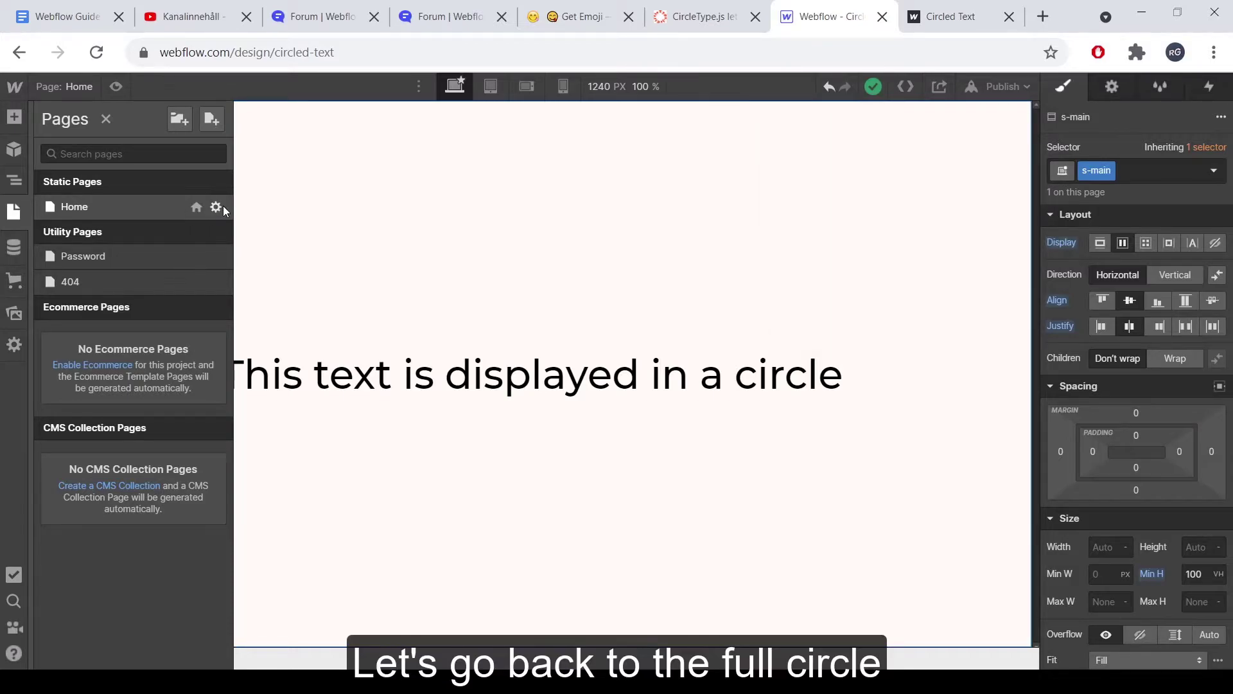
click(223, 206)
scroll(446, 307, down, 10)
click(378, 476)
drag(378, 476, 292, 476)
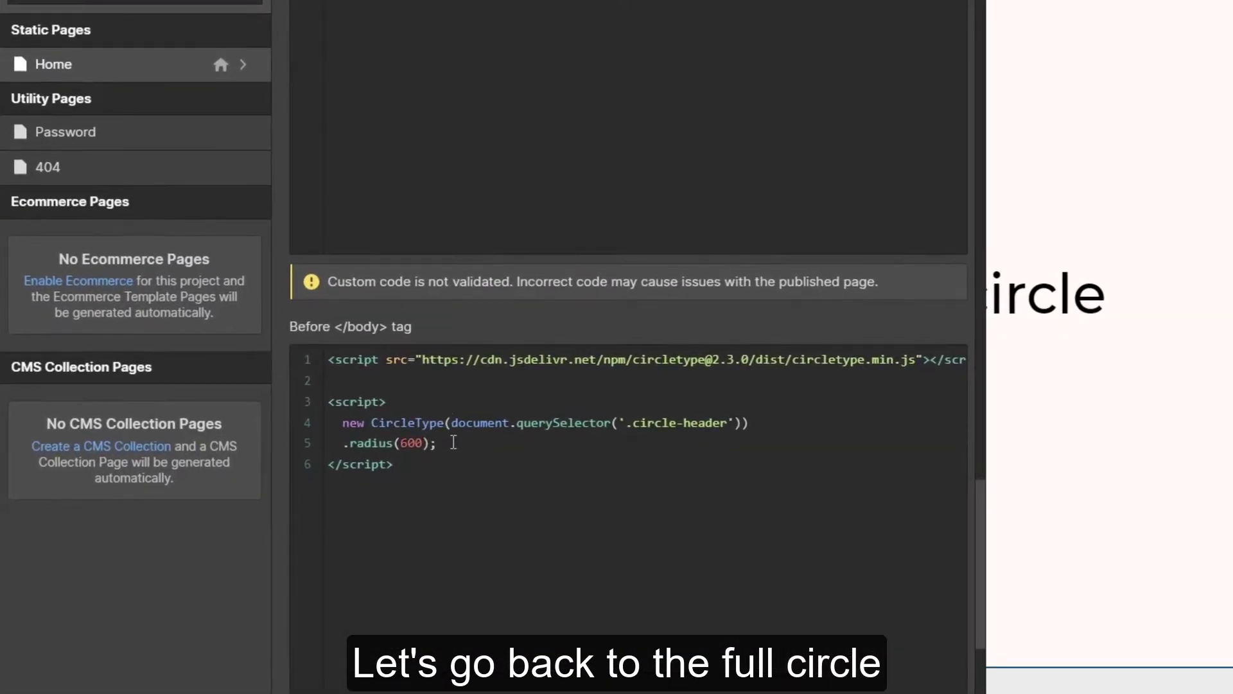
key(BackSpace)
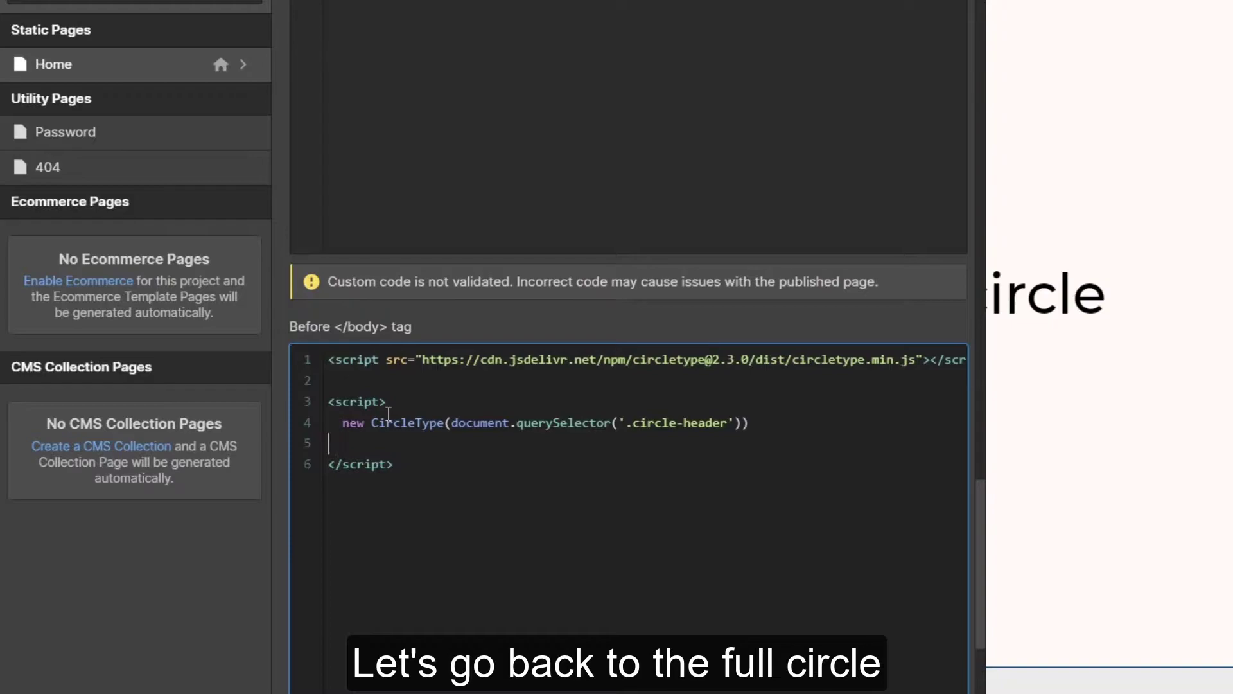
key(BackSpace)
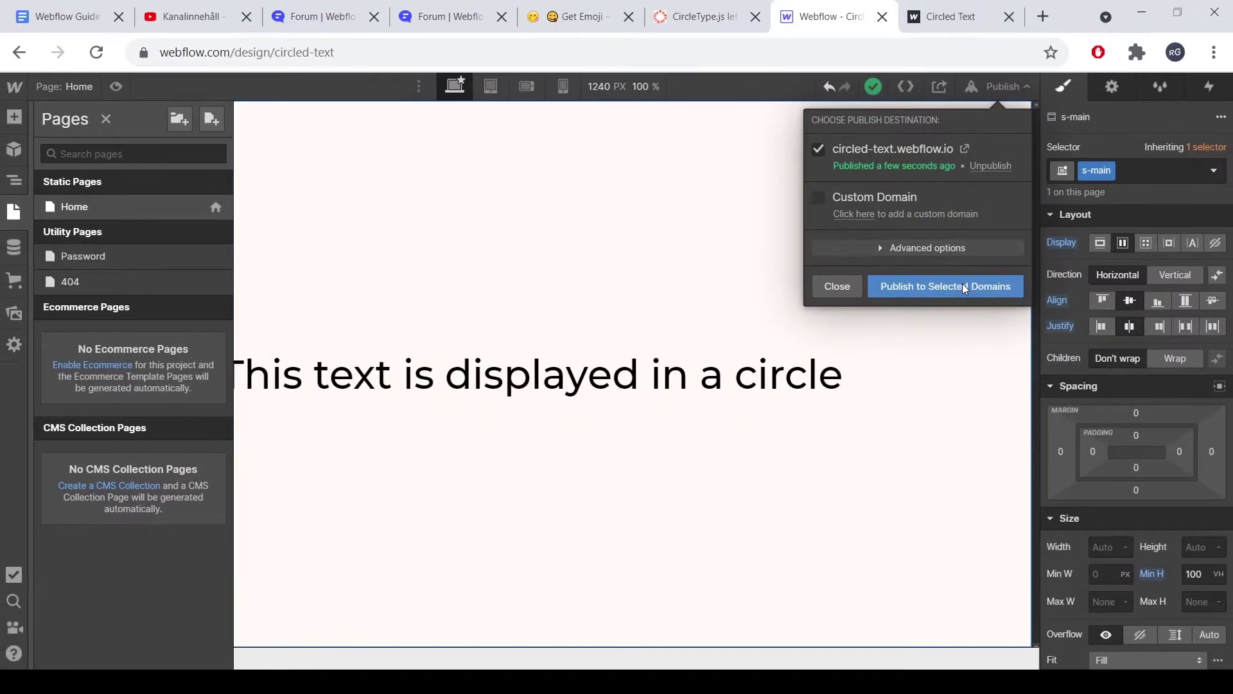
- Publish the site without the radius setting, reload the live page and inspect the join between the circle's last and first words
click(946, 286)
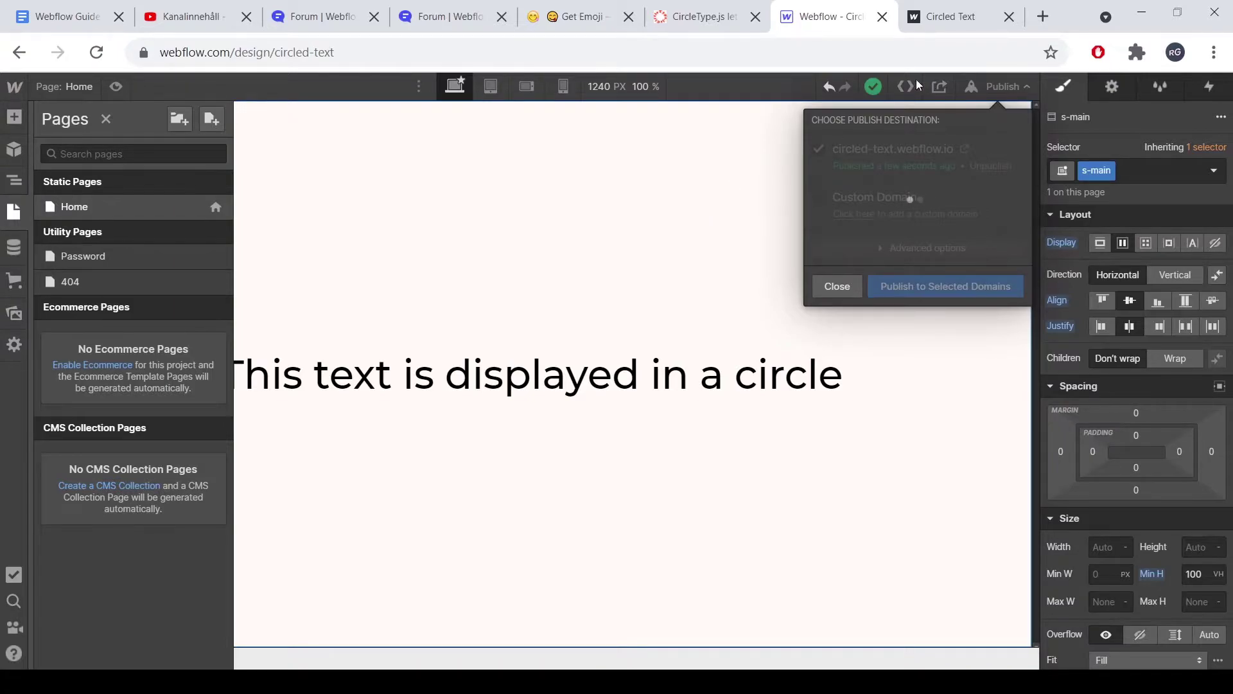
click(970, 18)
key(F5)
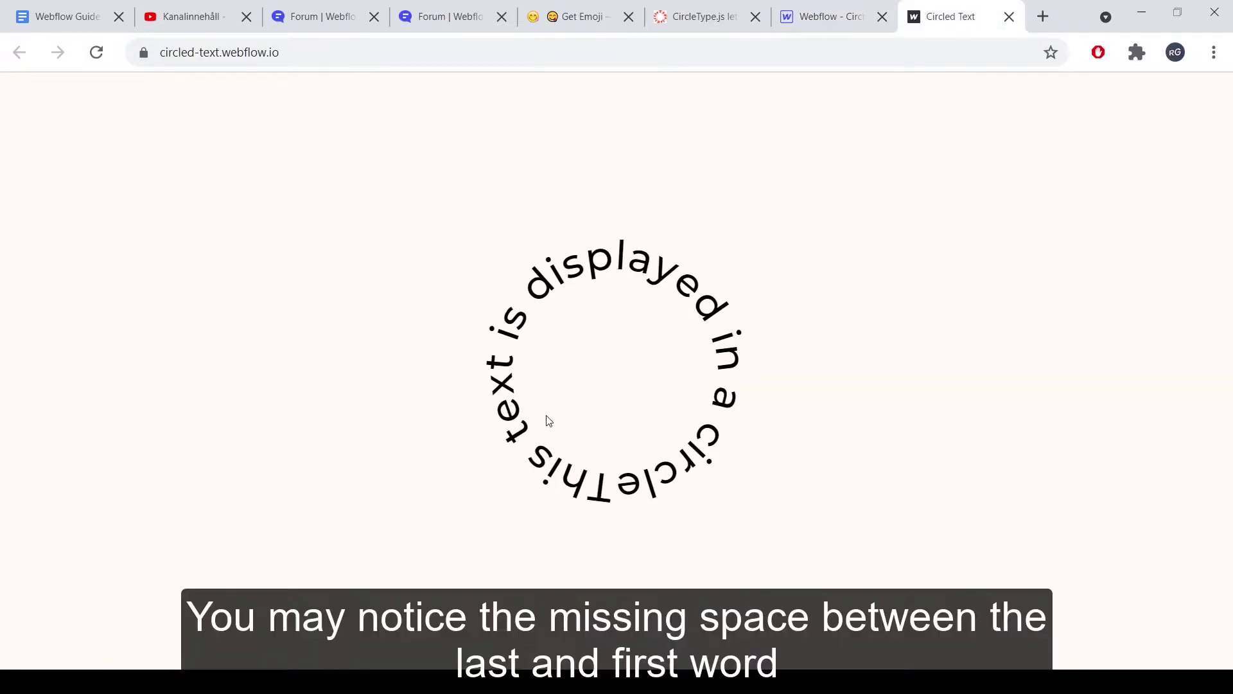
drag(635, 483, 516, 428)
click(603, 484)
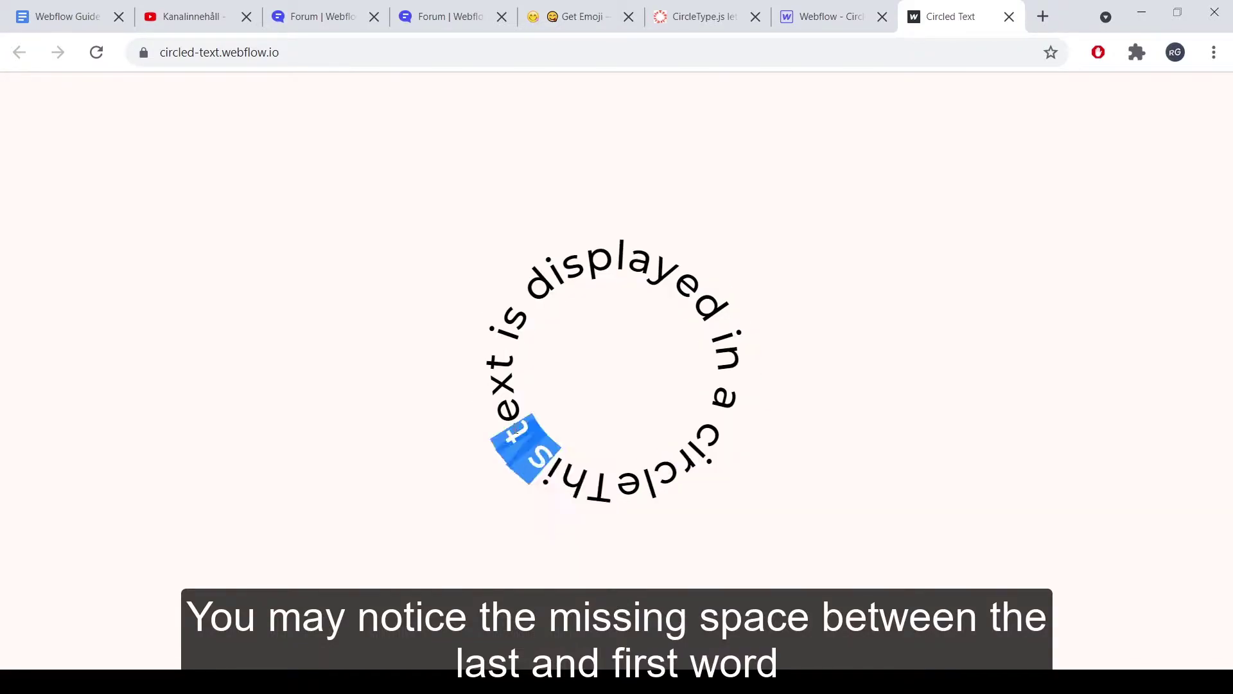
drag(596, 478, 637, 482)
click(632, 480)
triple_click(633, 483)
click(832, 508)
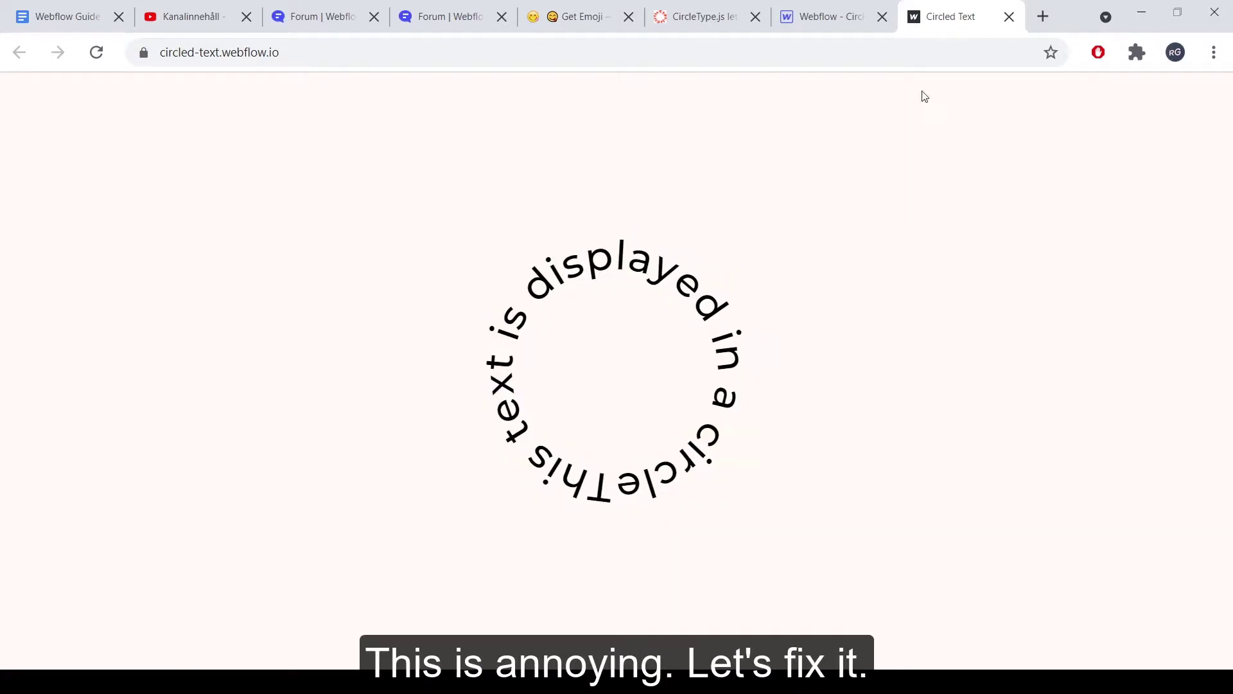
- Return to the Webflow Designer and delete the circle-header heading from the c-main container
click(836, 16)
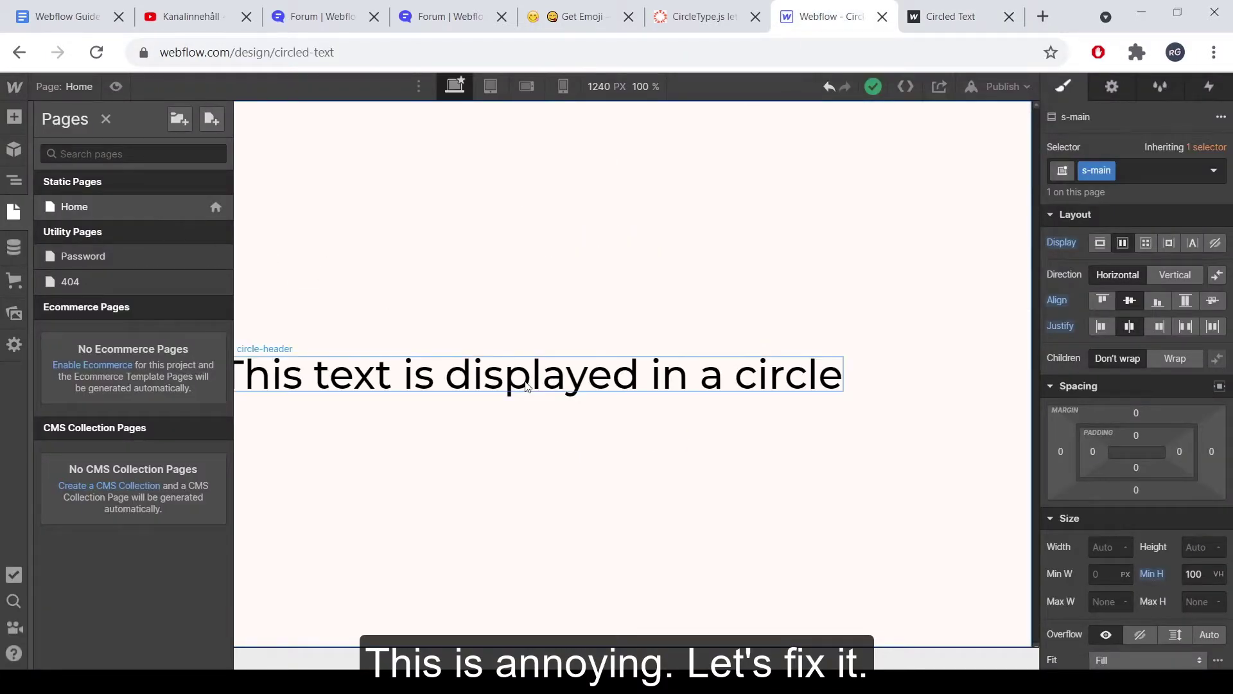
click(526, 384)
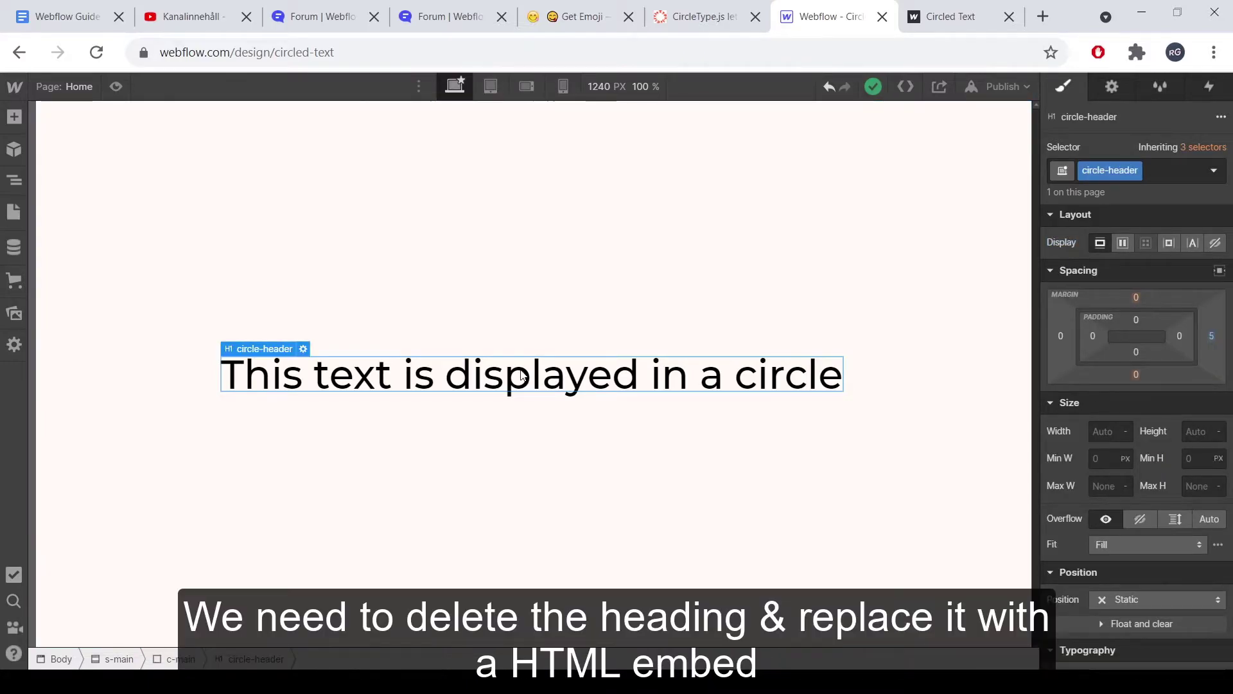
click(1103, 170)
click(650, 383)
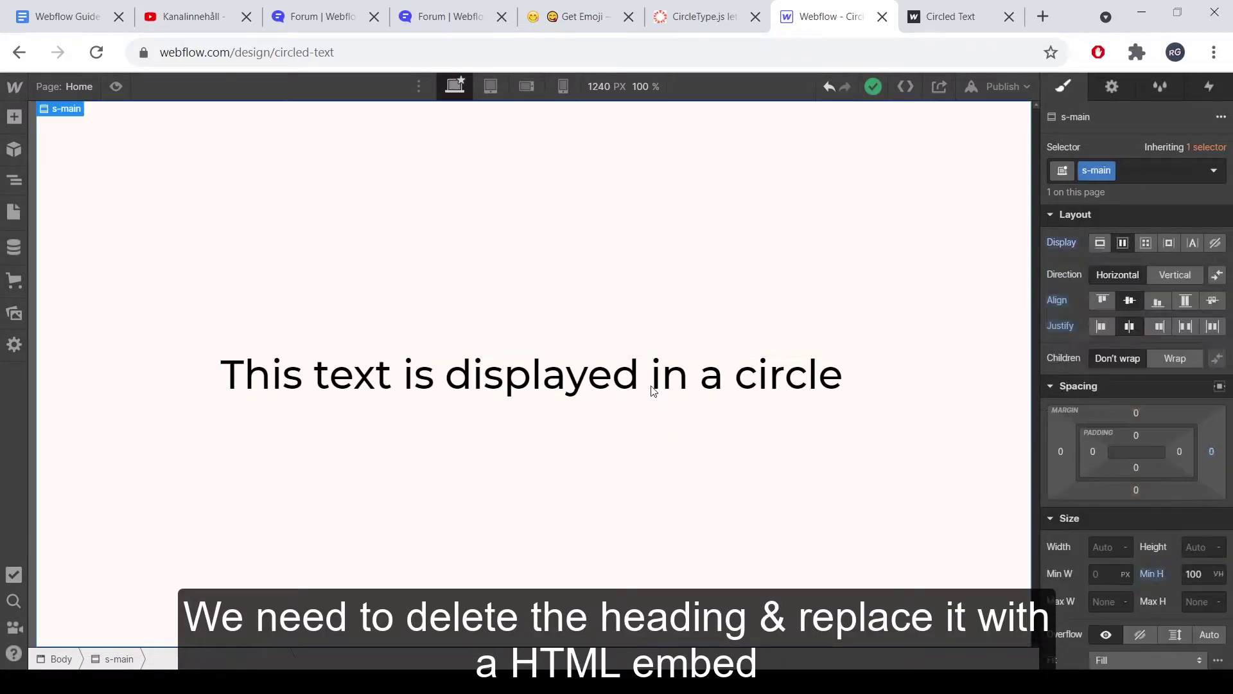
key(Delete)
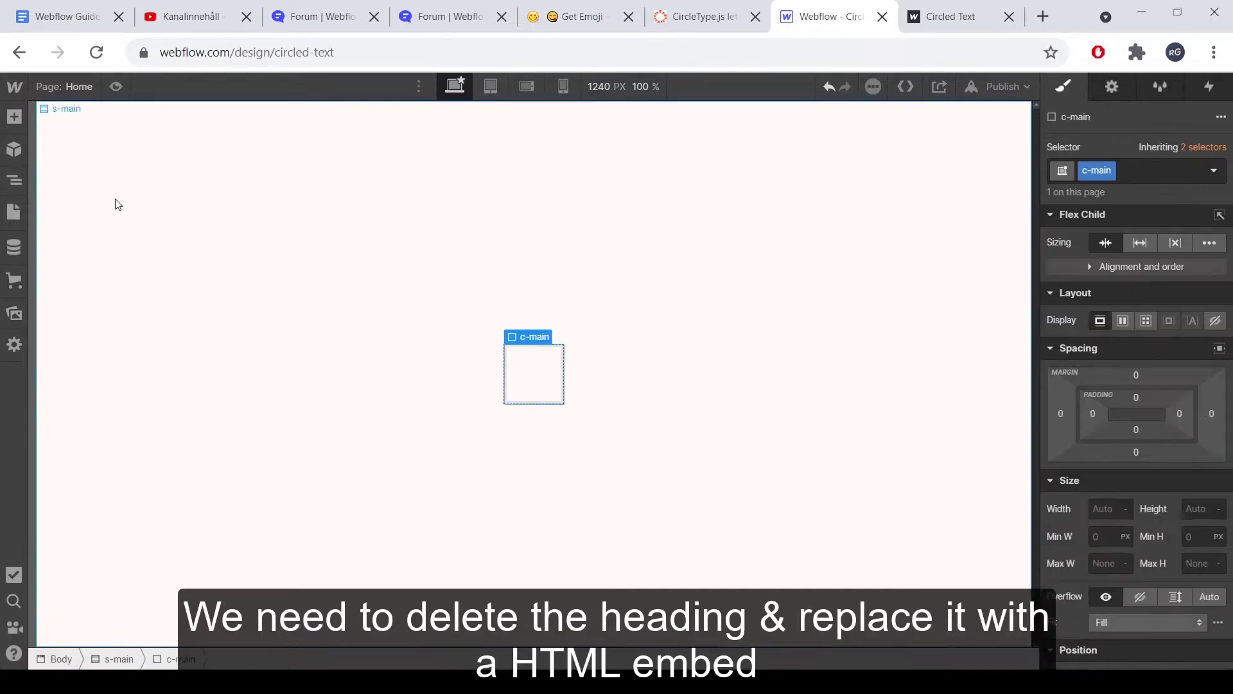
- Add an HTML Embed element inside the empty c-main container
click(14, 117)
scroll(154, 517, down, 15)
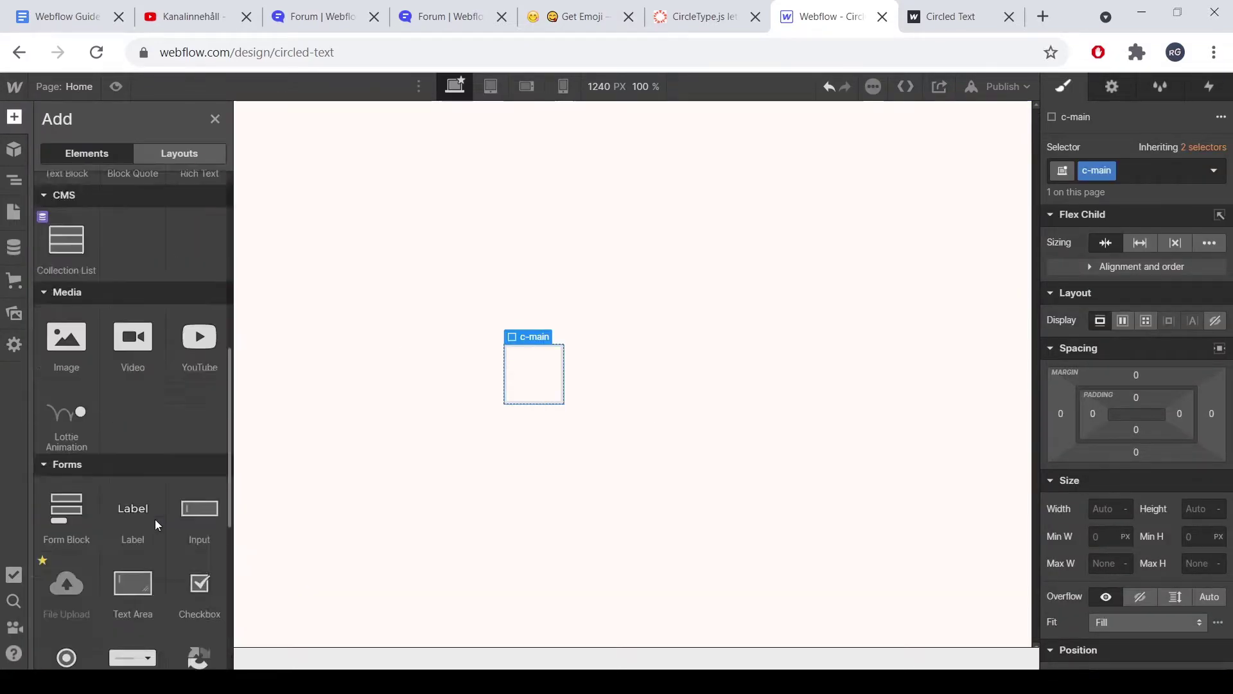
click(199, 428)
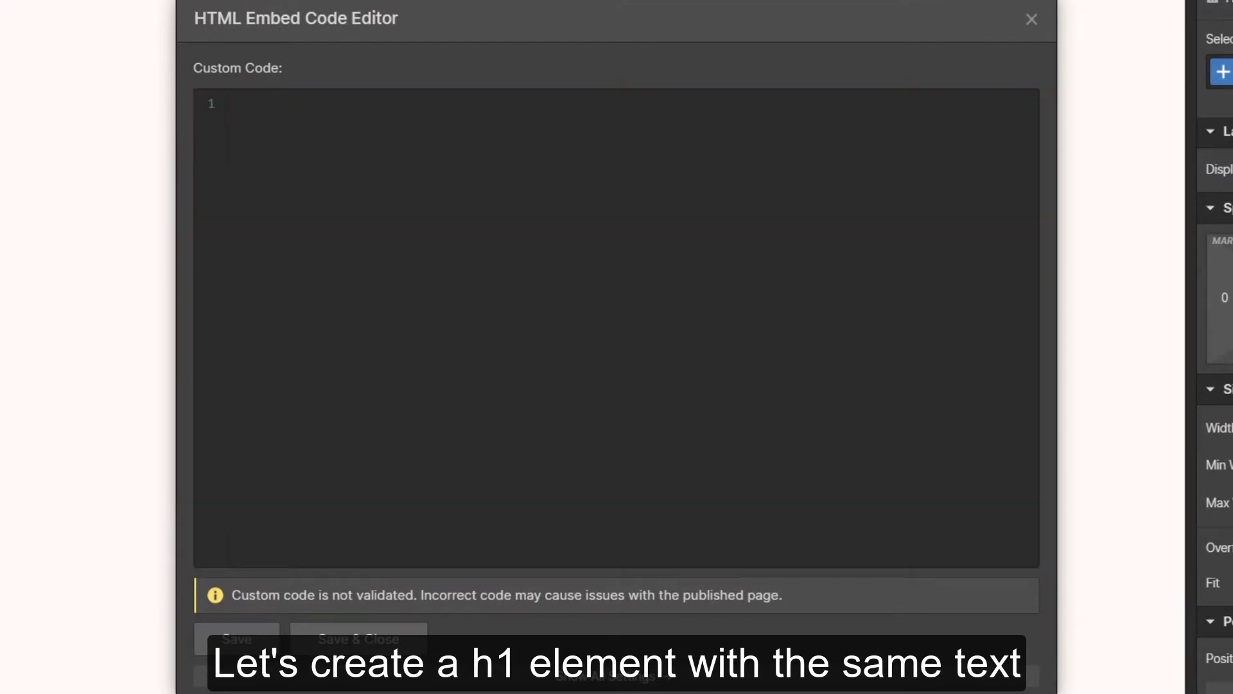
- In the embed code, write an h1 with class "circle-header" and the text "This is some text in a circle", and save it
click(514, 145)
text(<)
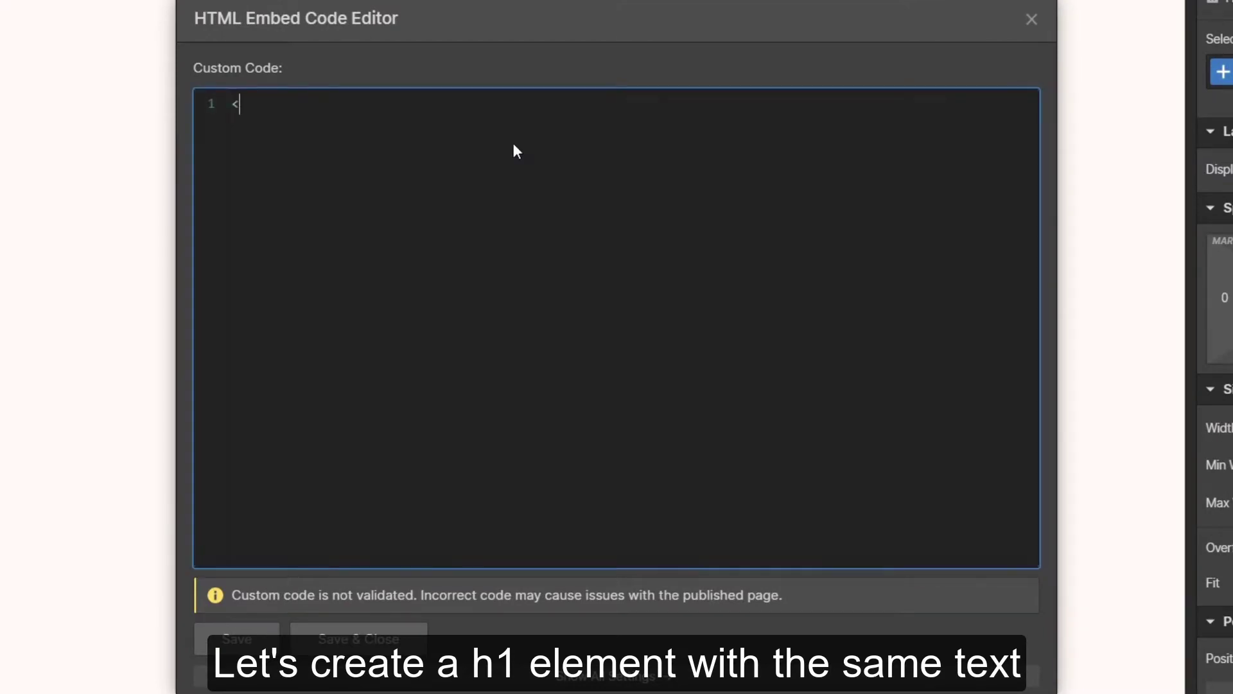
text(h1 class="circle-header")
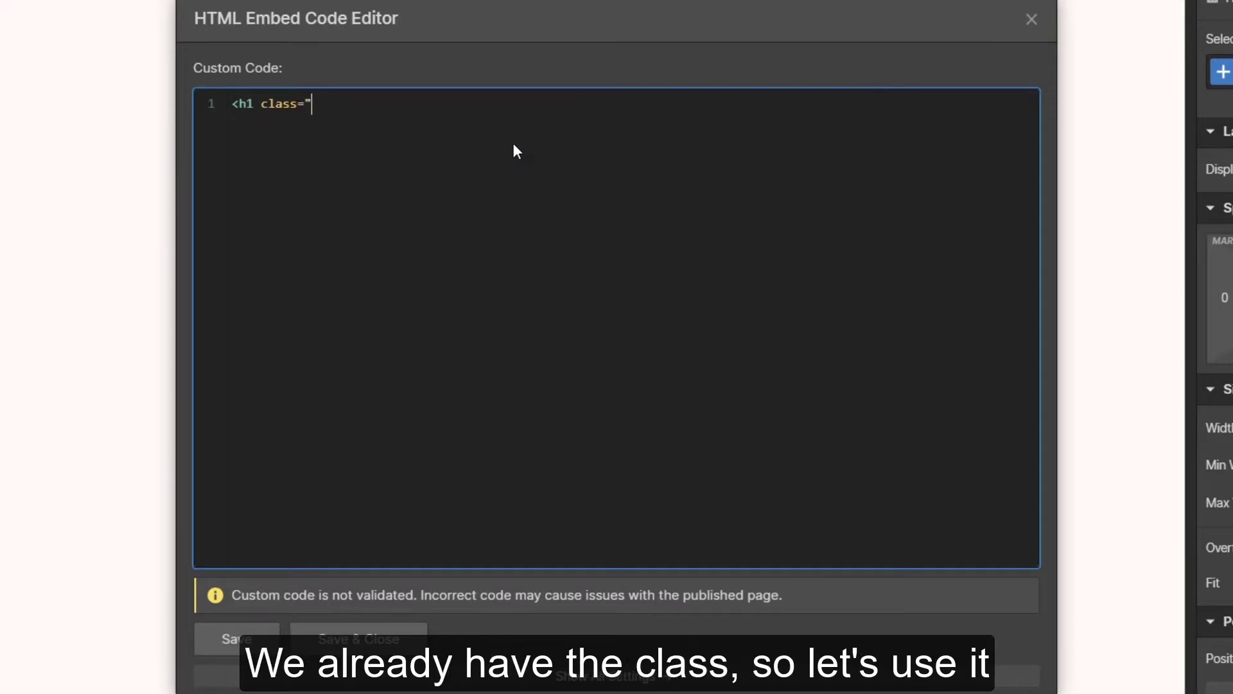
text(></h1>)
key(Left)
key(Left)
key(Left)
key(Left)
key(Left)
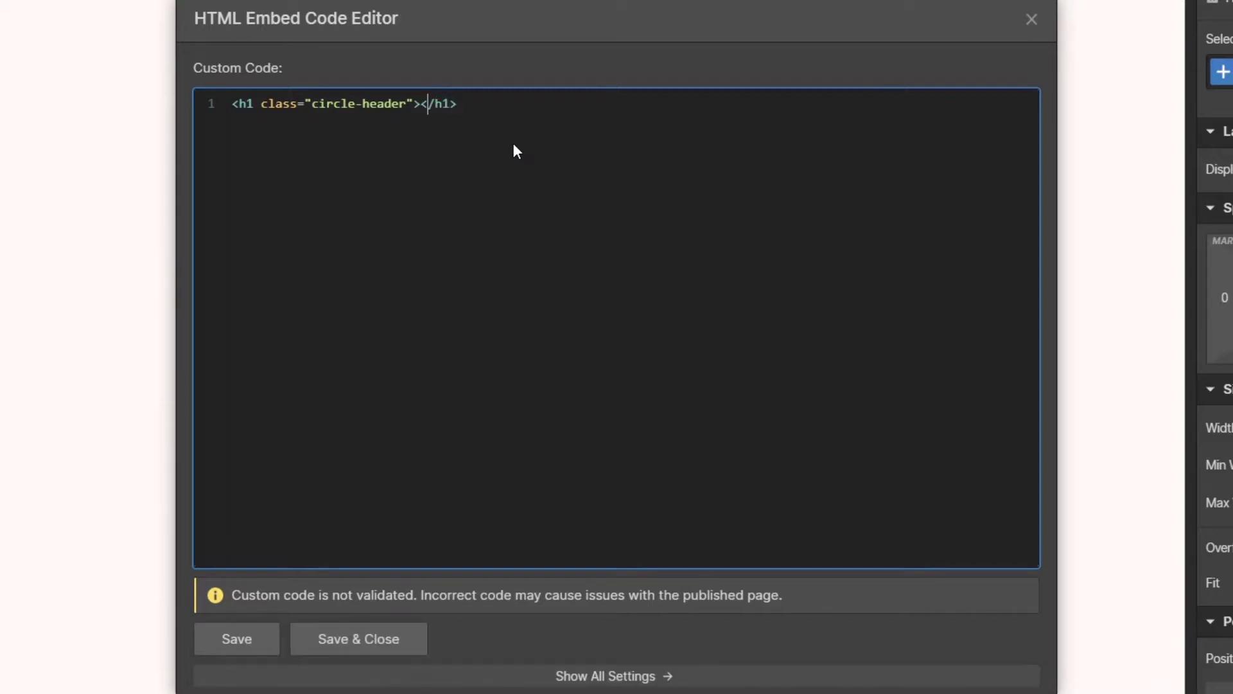
text(This is some tex)
text(t in a cir)
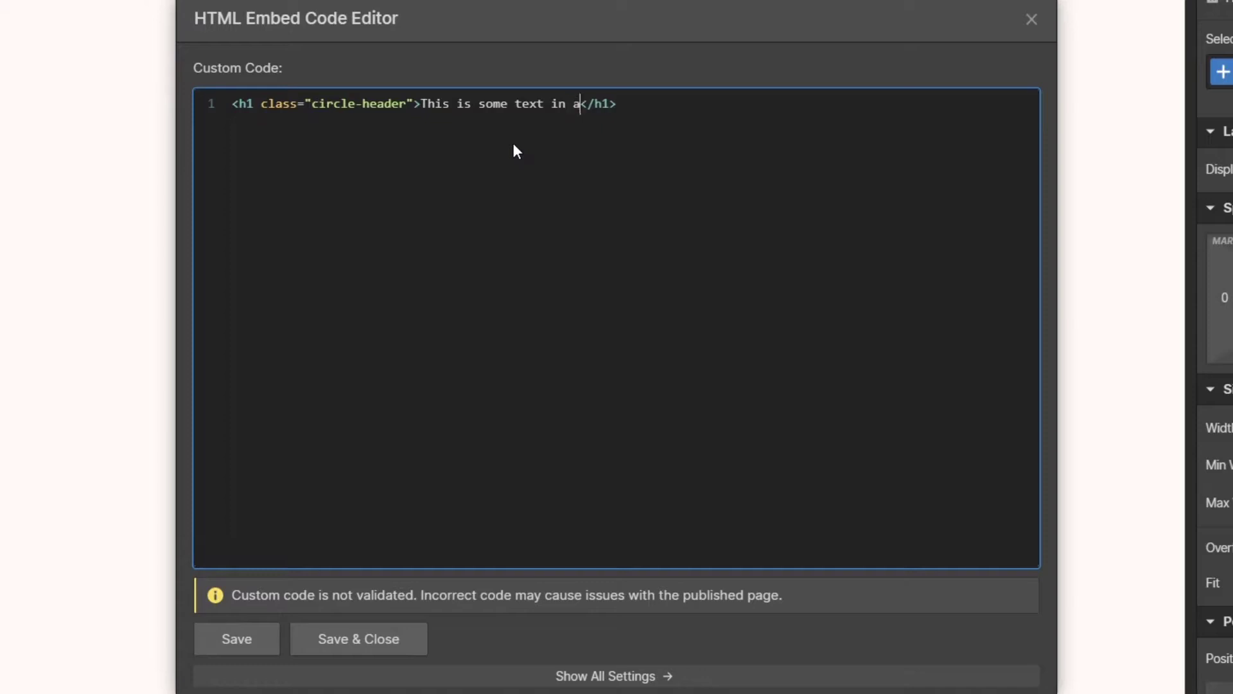
text(cle)
click(362, 632)
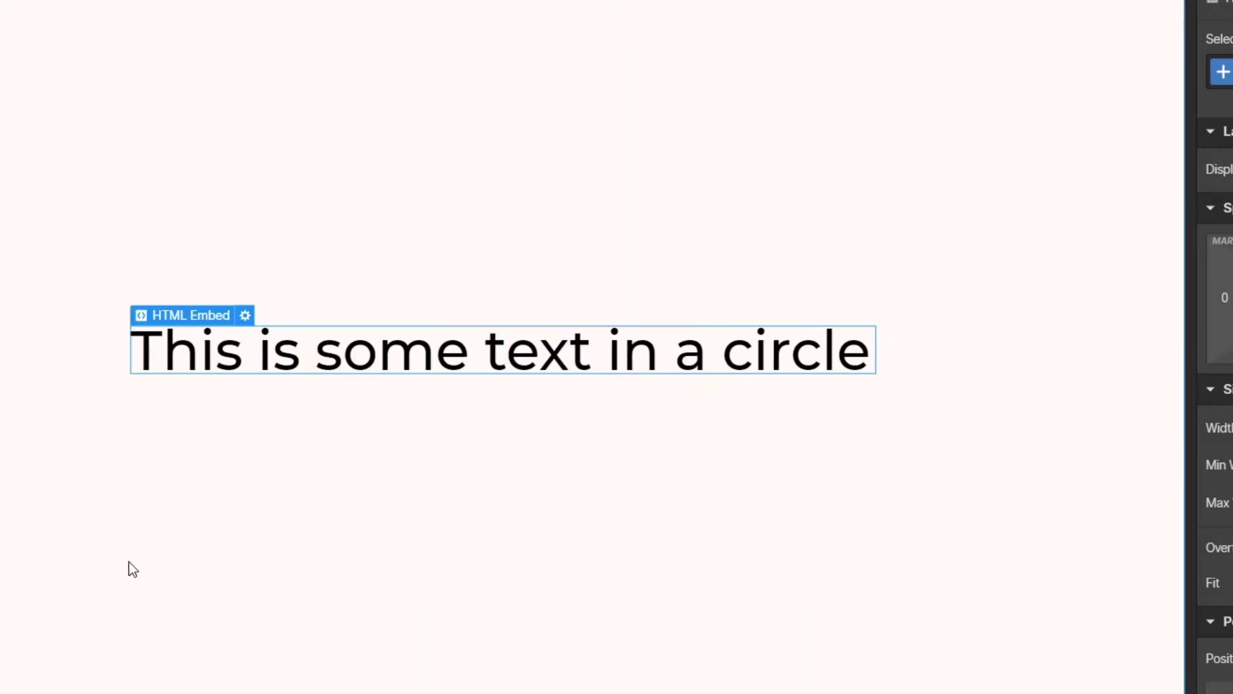
- Edit the embed's h1 to put a space before and after its text, saving the code each time
click(245, 315)
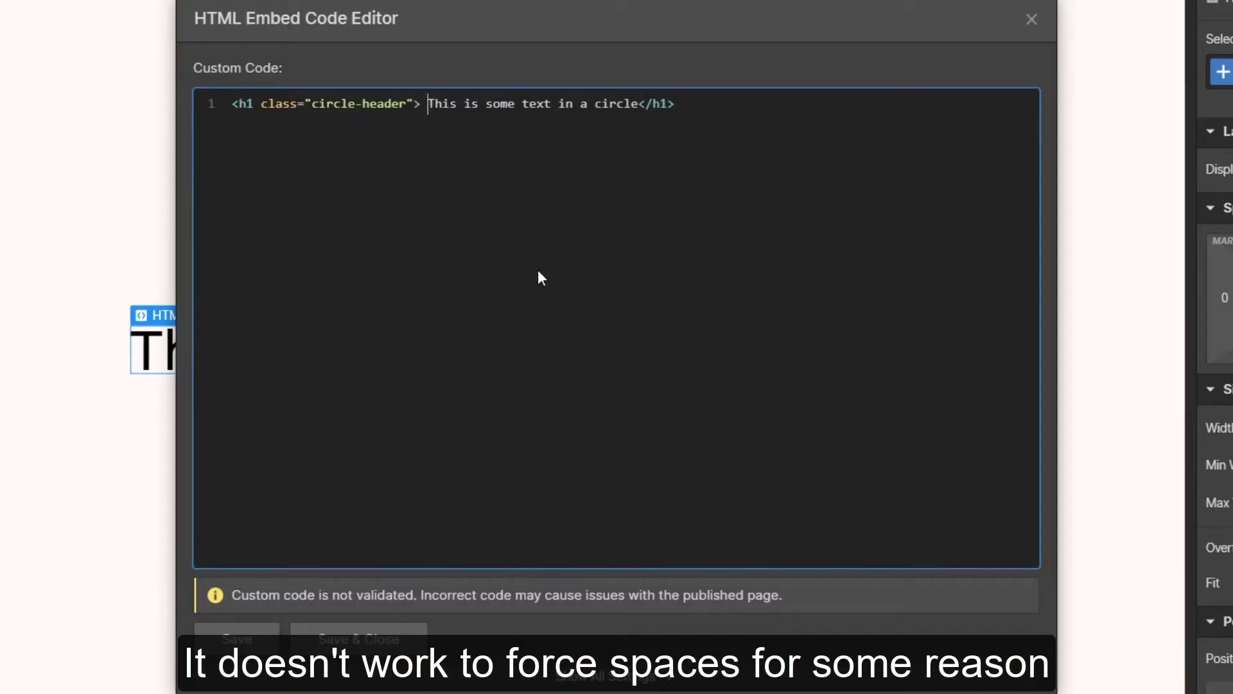
click(358, 646)
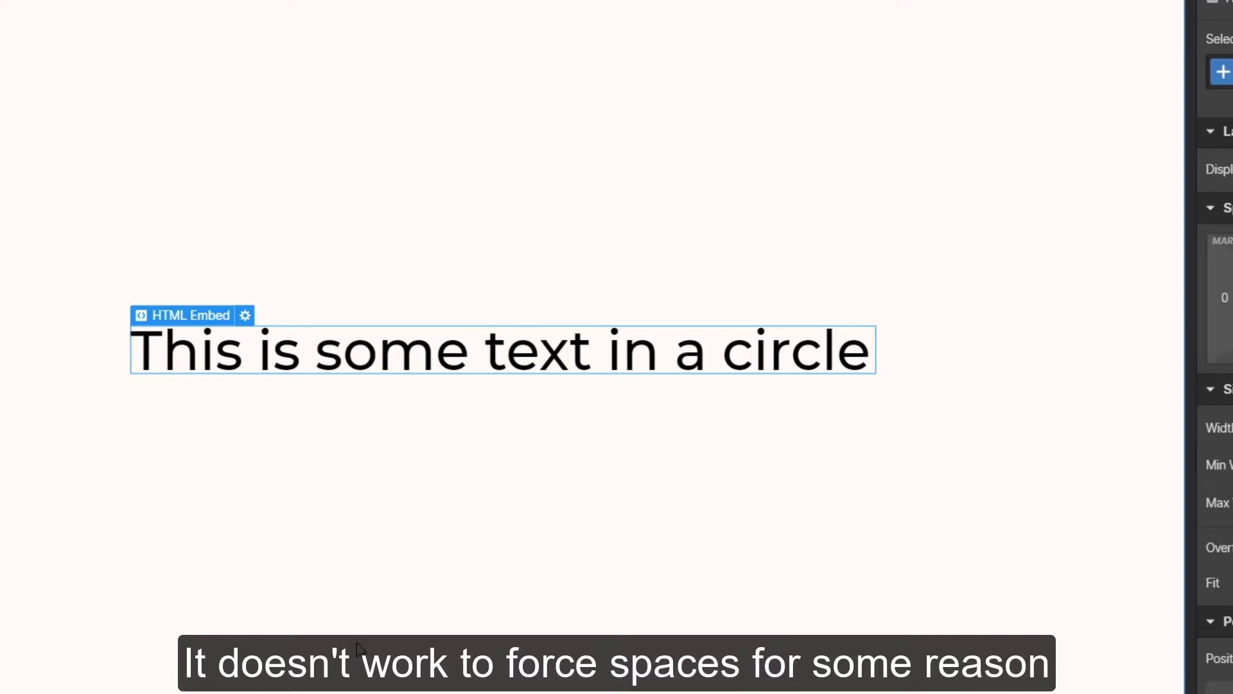
click(245, 314)
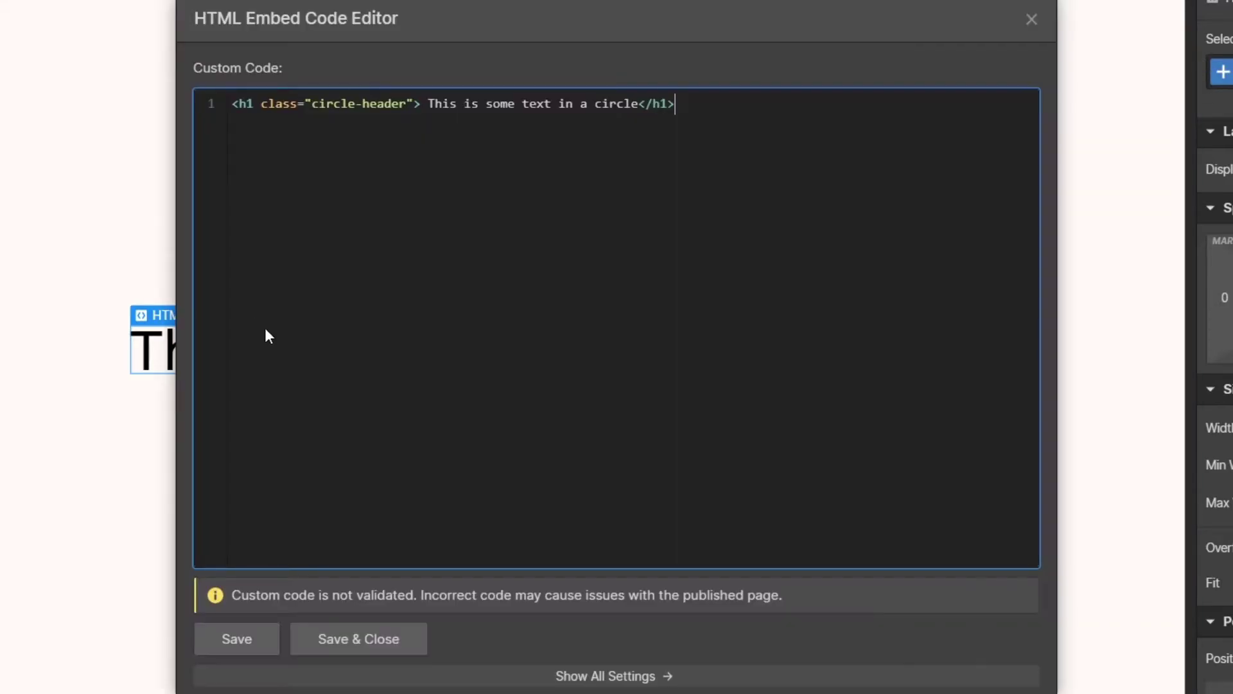
click(643, 104)
click(326, 637)
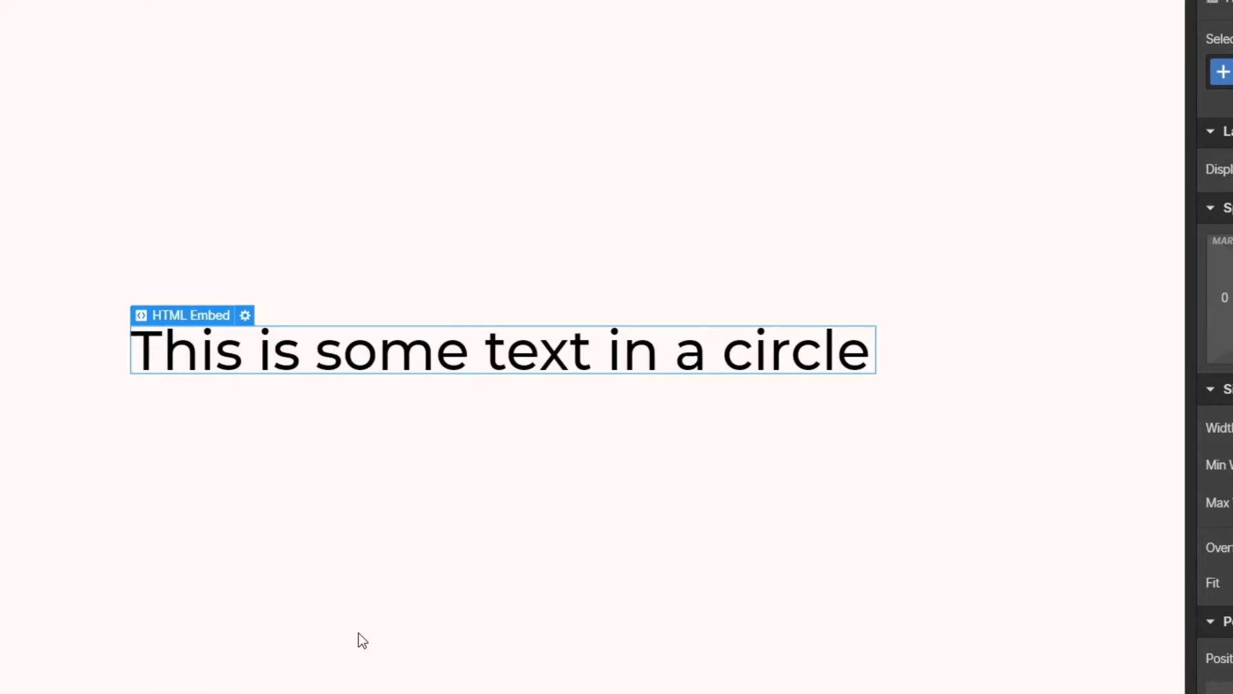
- Publish the embedded heading, reload the live page and check the gap between "circle" and "This"
click(1155, 1)
click(1095, 230)
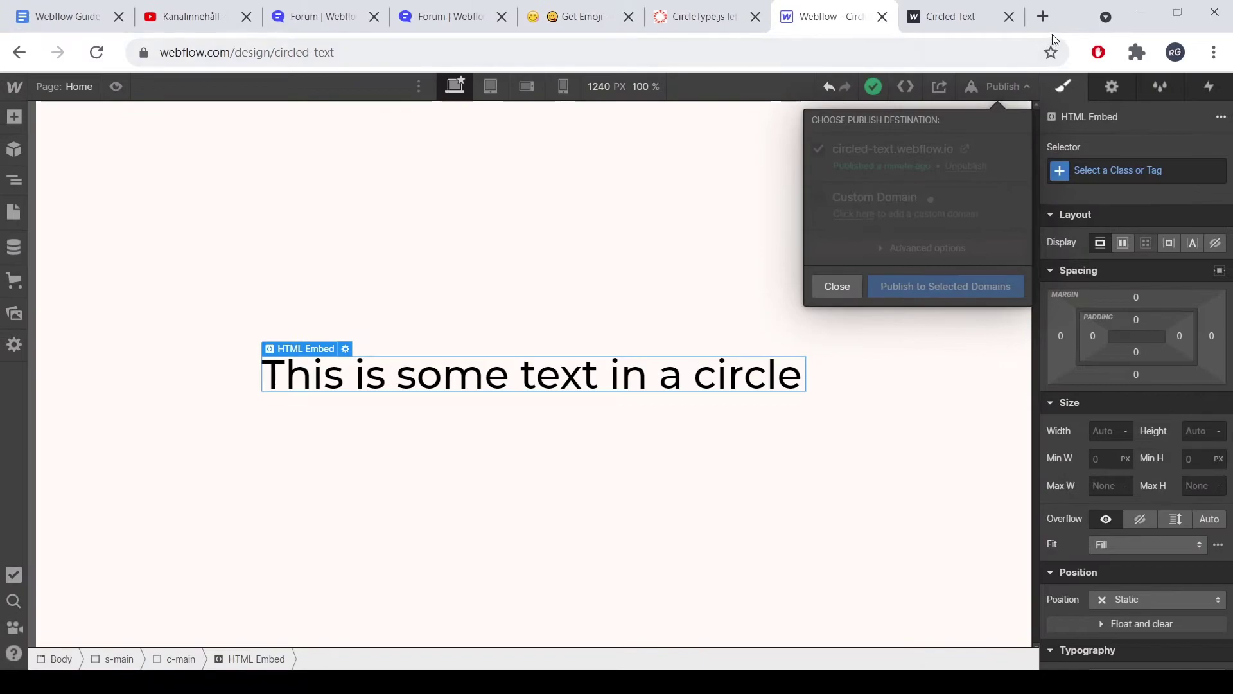
click(966, 23)
key(F5)
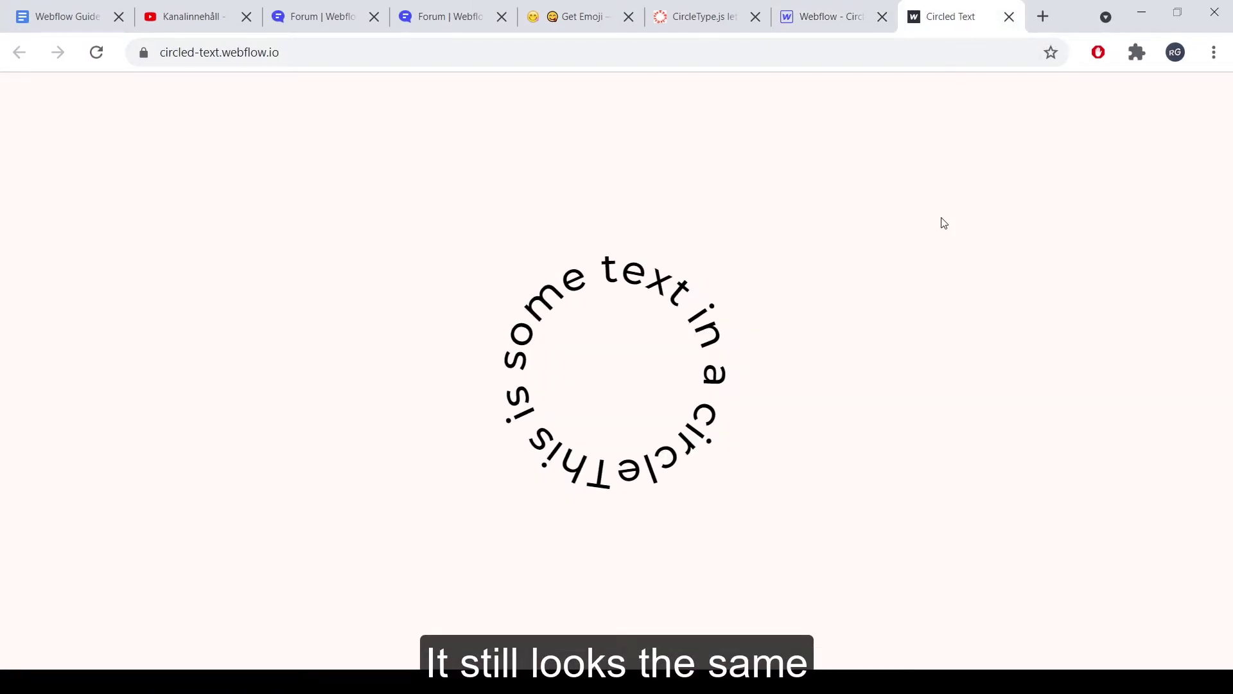
triple_click(605, 473)
click(606, 473)
- Back in Webflow's embed code, remove the trailing space, insert &zwnj; before the leading space of the h1 text, and save
click(841, 15)
click(525, 361)
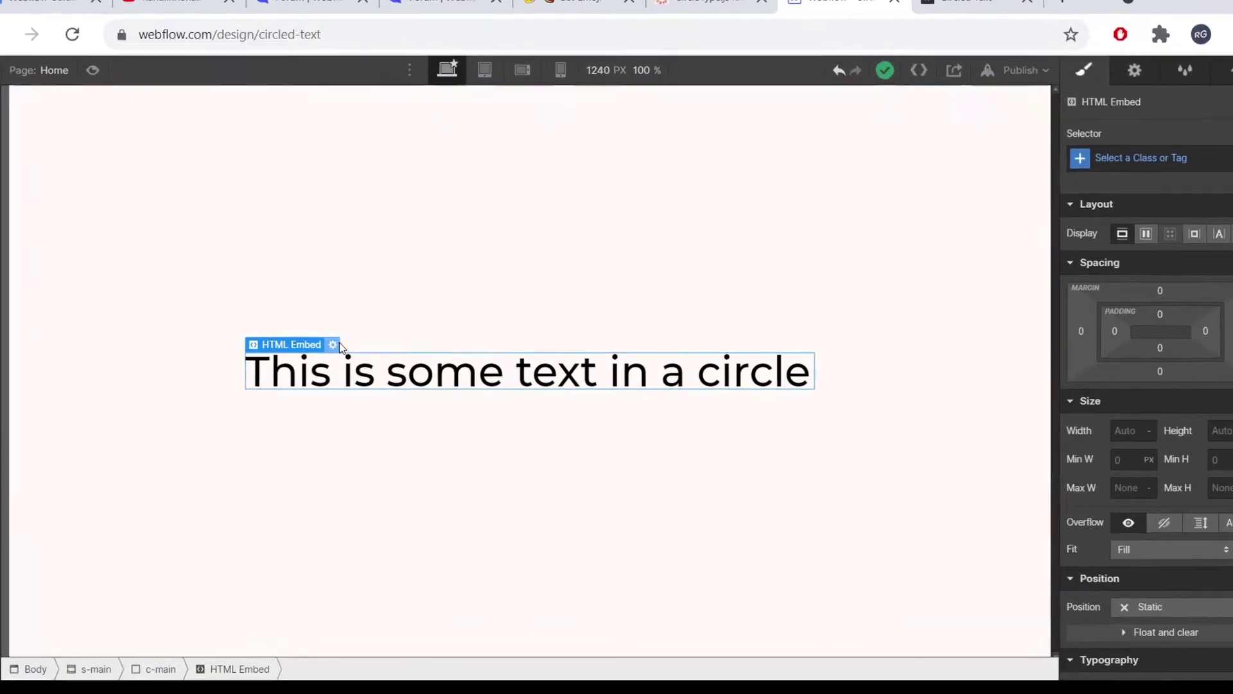
click(345, 349)
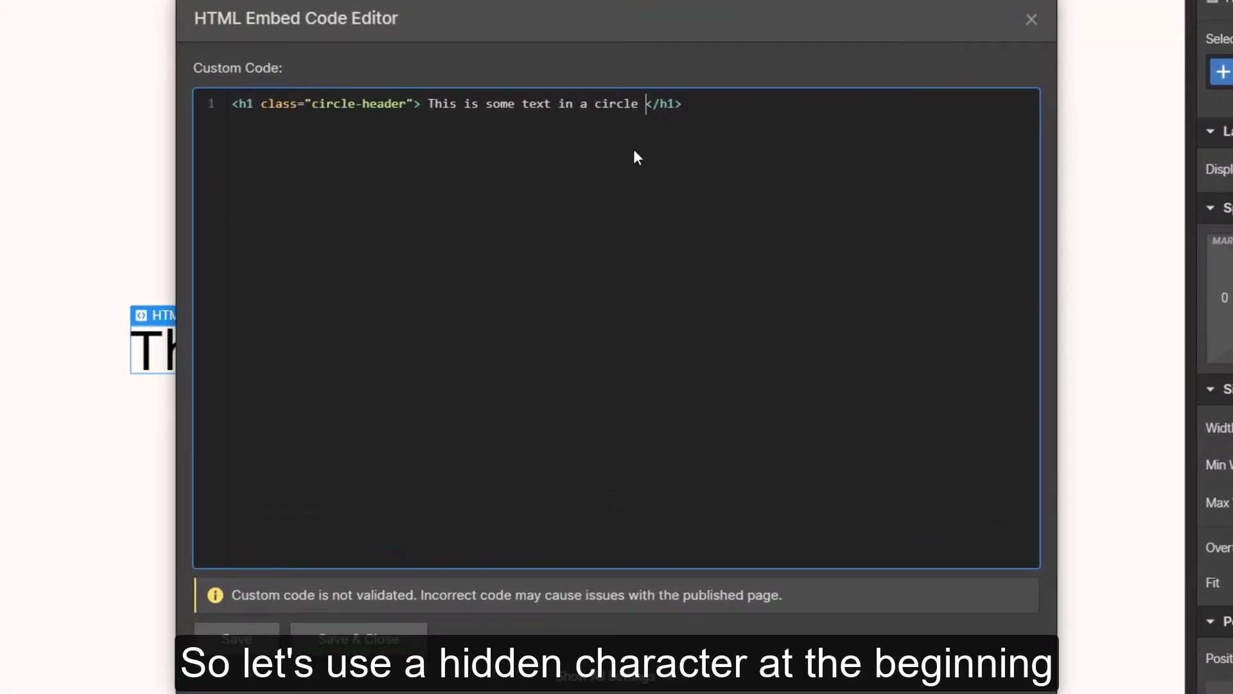
key(BackSpace)
click(421, 103)
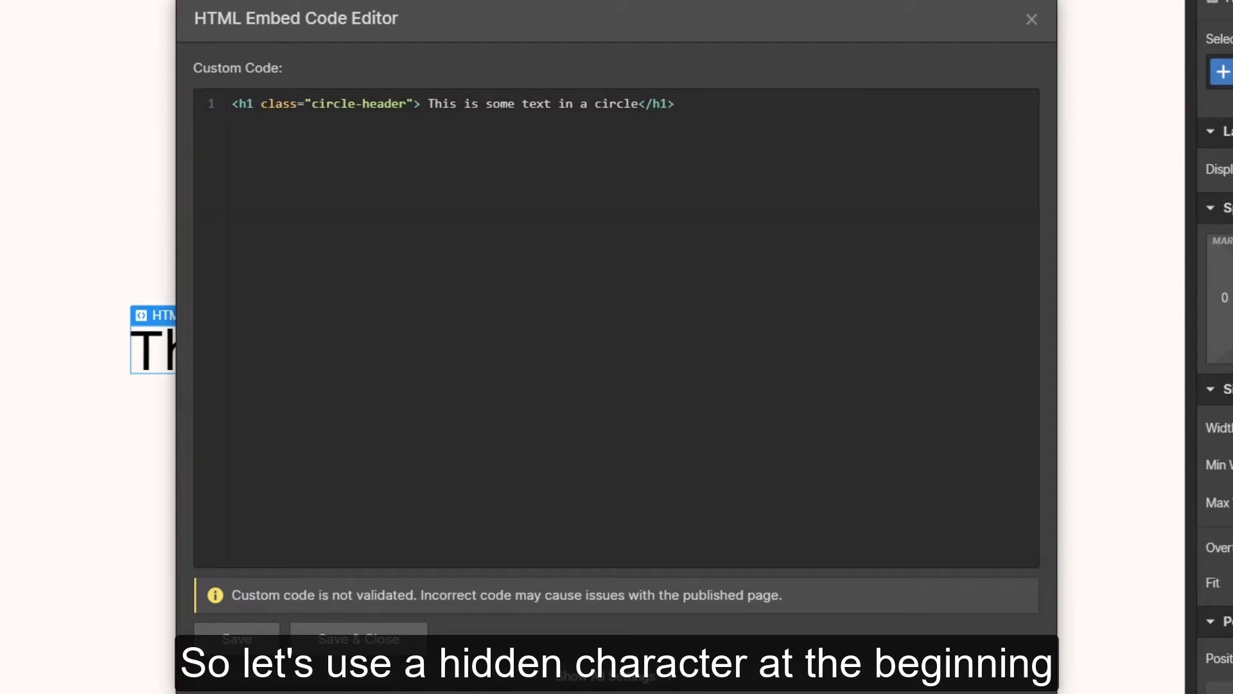
click(422, 104)
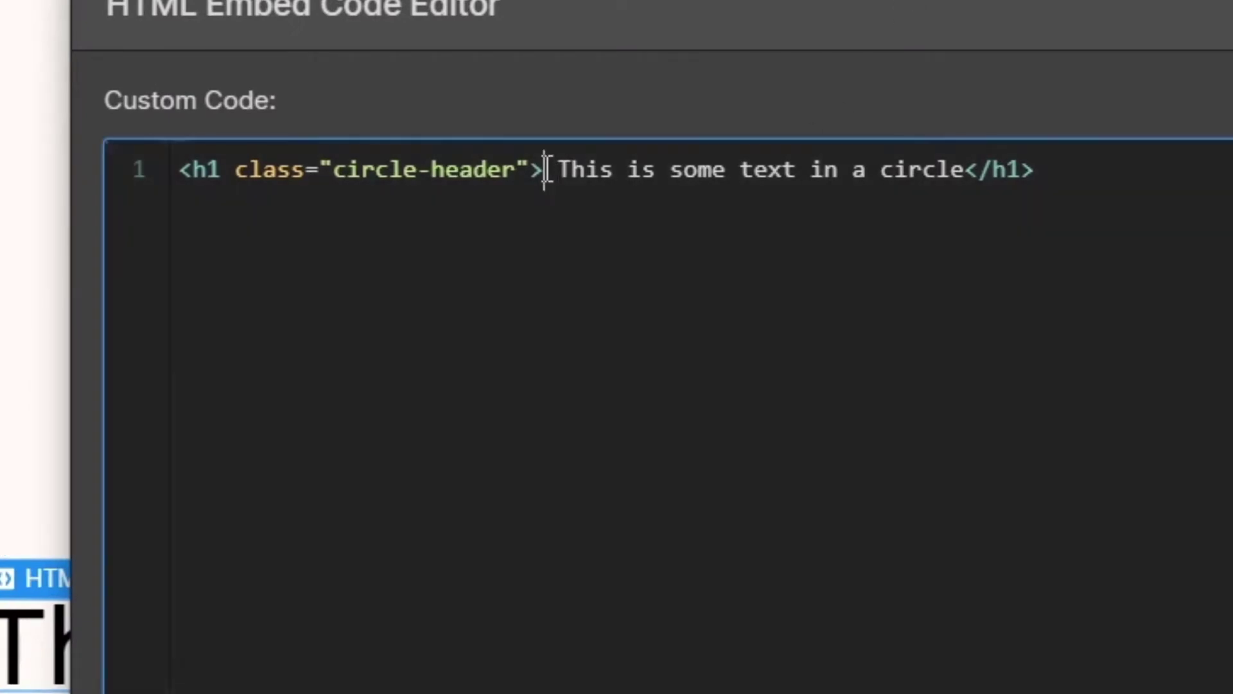
text(&zwnj;)
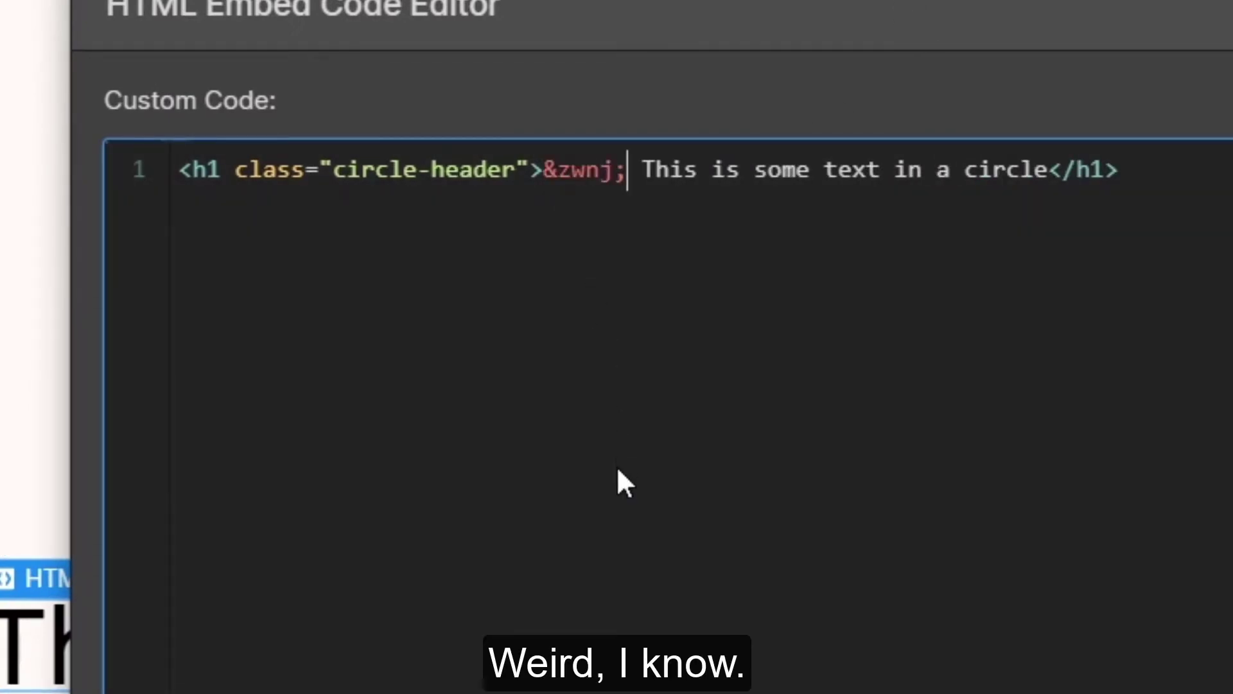
click(449, 591)
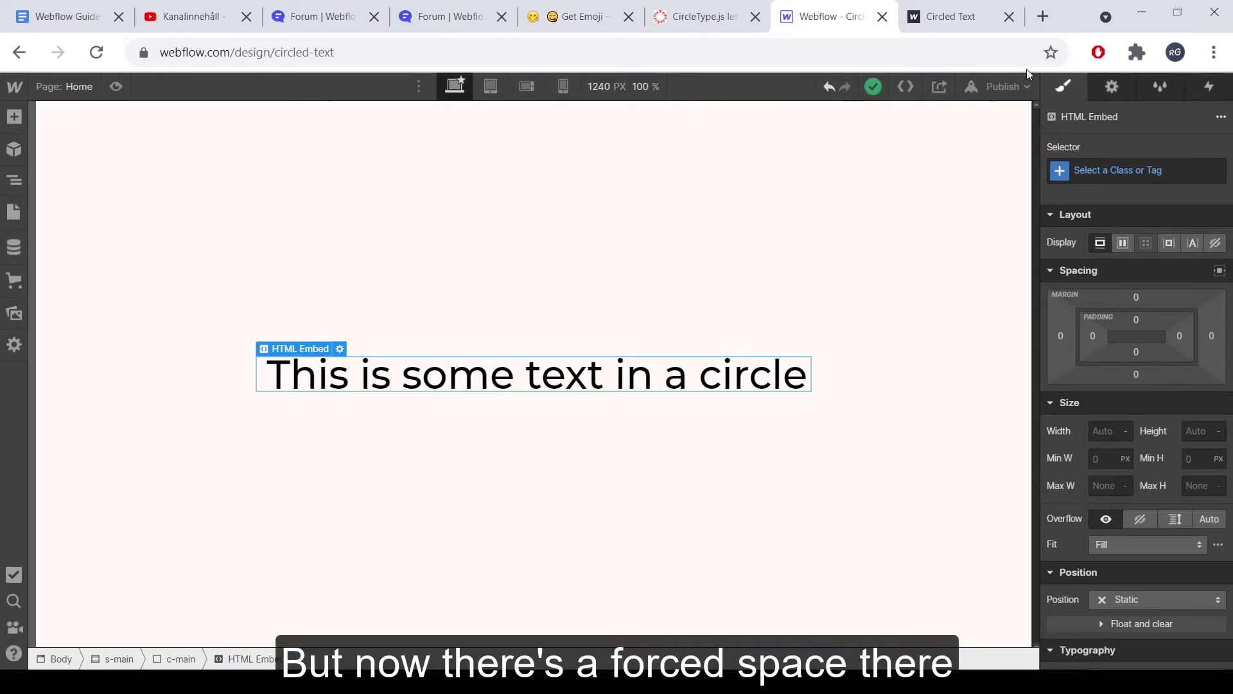
- Publish the &zwnj; fix and check the spacing between the circle's last and first words on the live page
click(1003, 86)
click(943, 284)
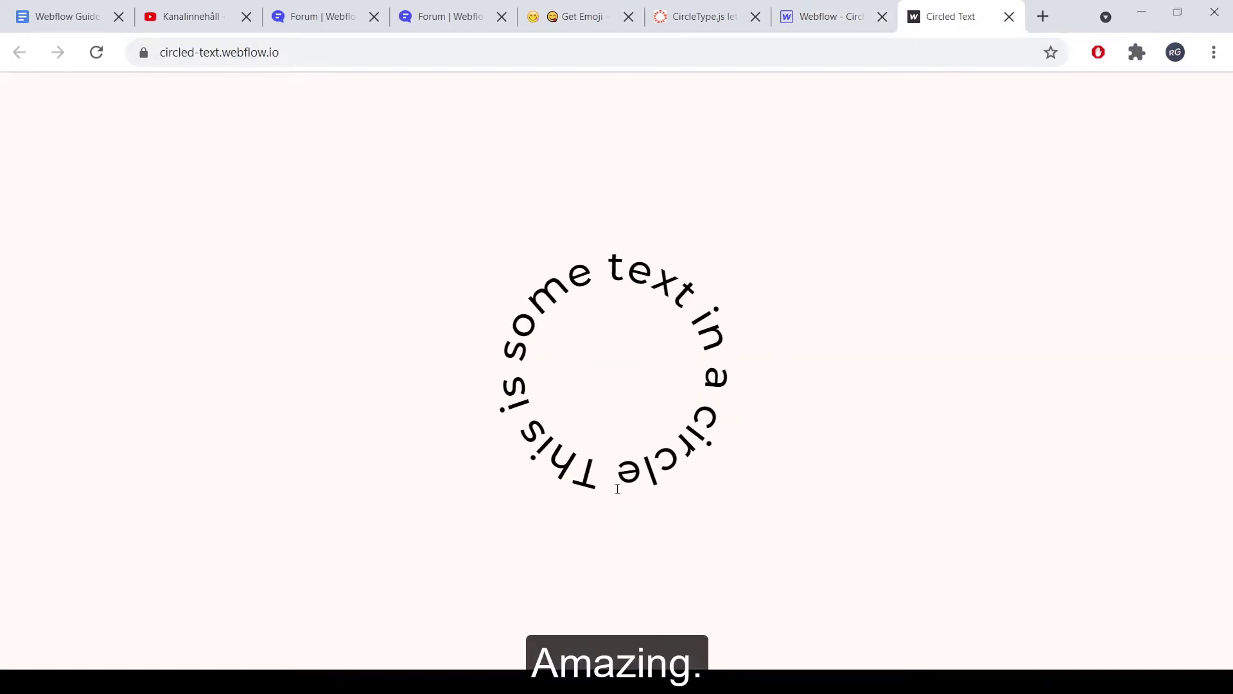
drag(607, 479, 514, 411)
drag(592, 469, 608, 477)
click(717, 546)
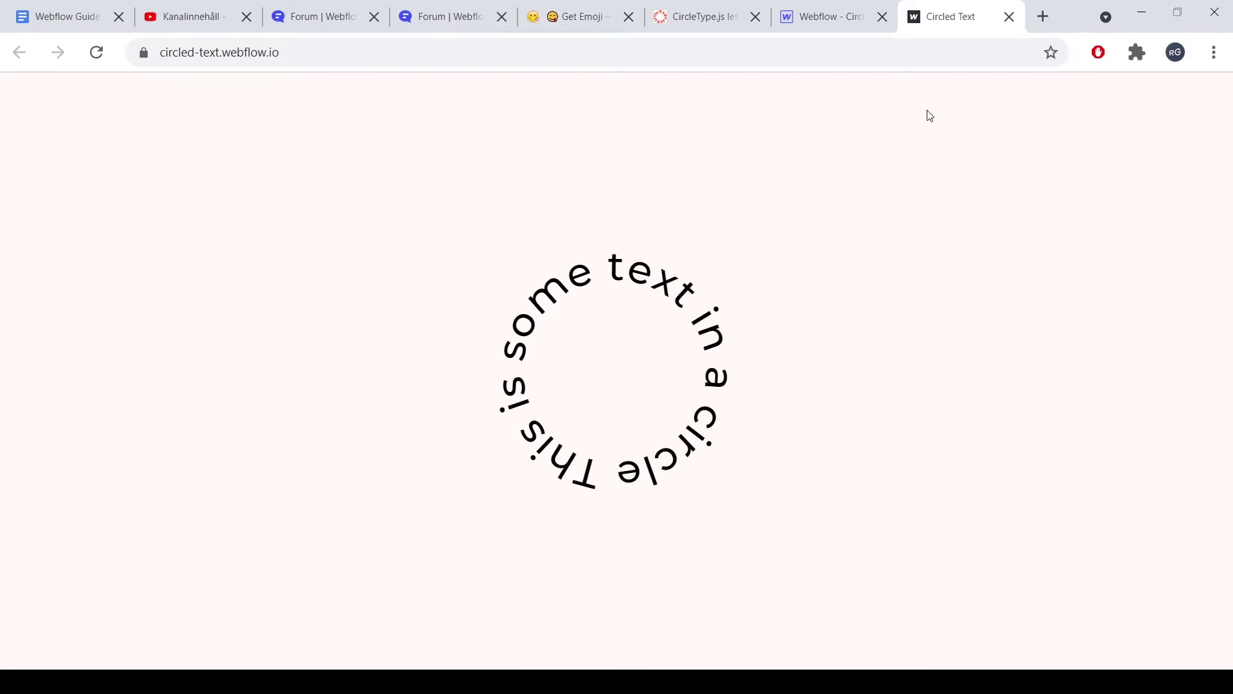
- Return to the Webflow Designer and select the s-main section surrounding the embedded heading
click(853, 27)
click(558, 368)
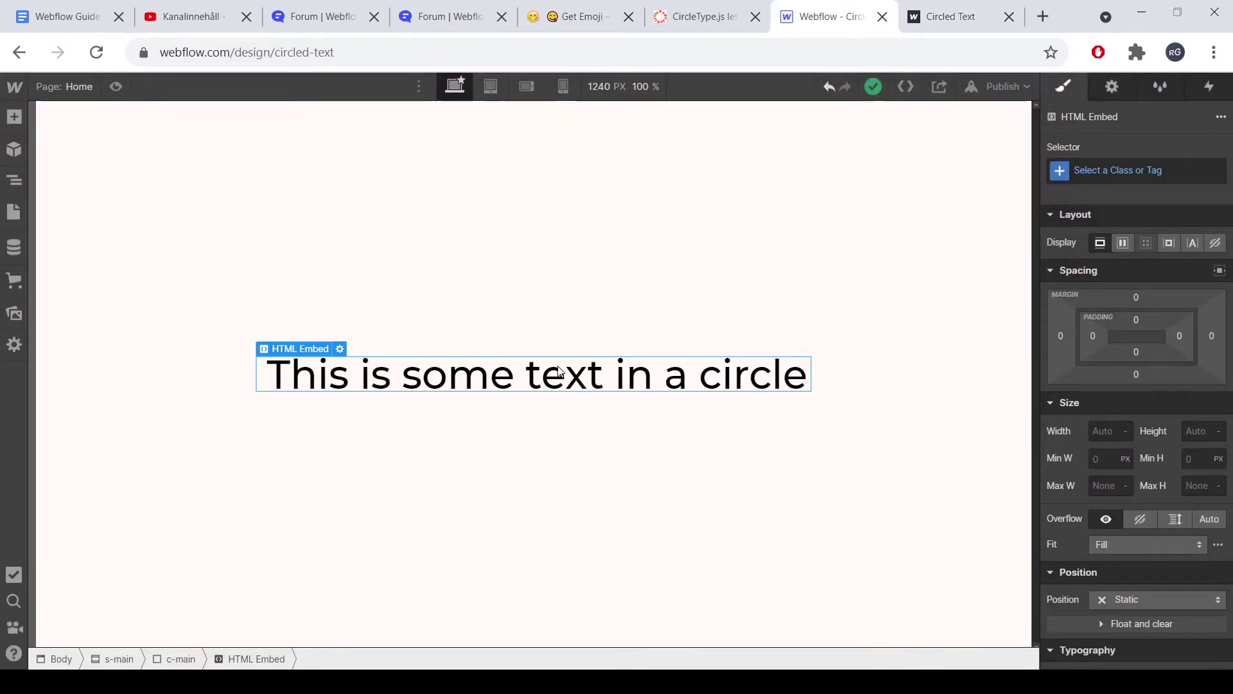
click(479, 294)
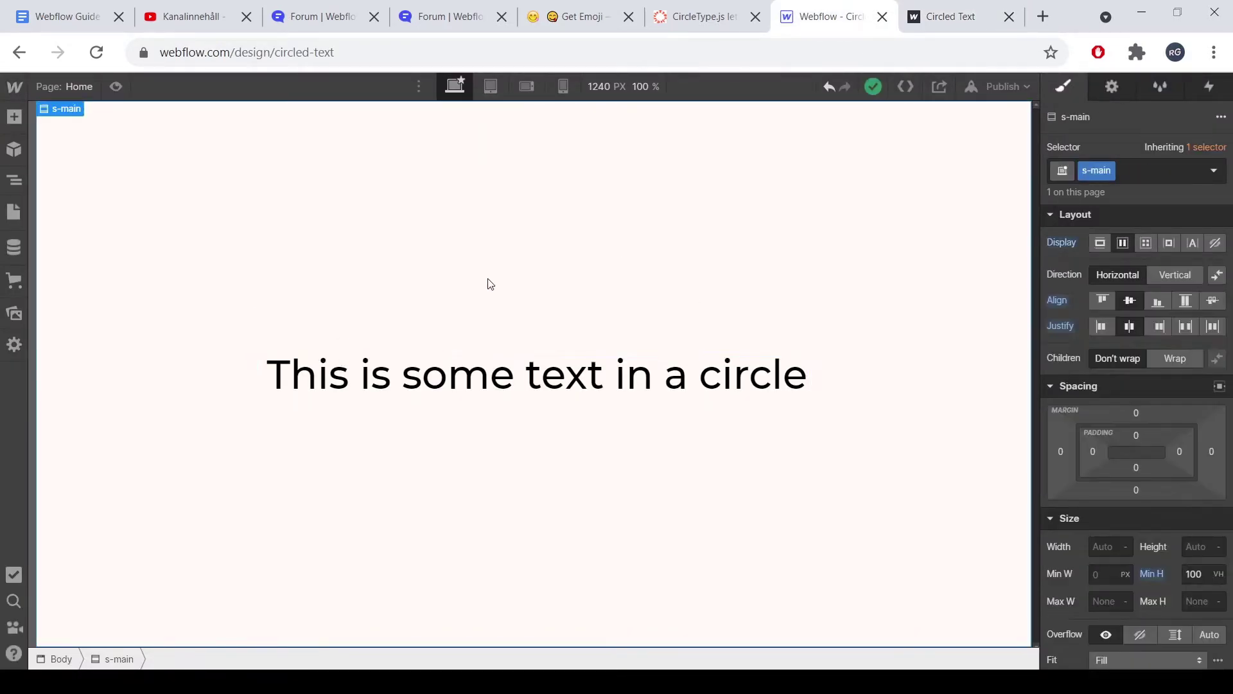
- For the HTML embed, add a page-load interaction that starts a timed animation named spin-text when the page finishes loading
click(514, 366)
click(1210, 88)
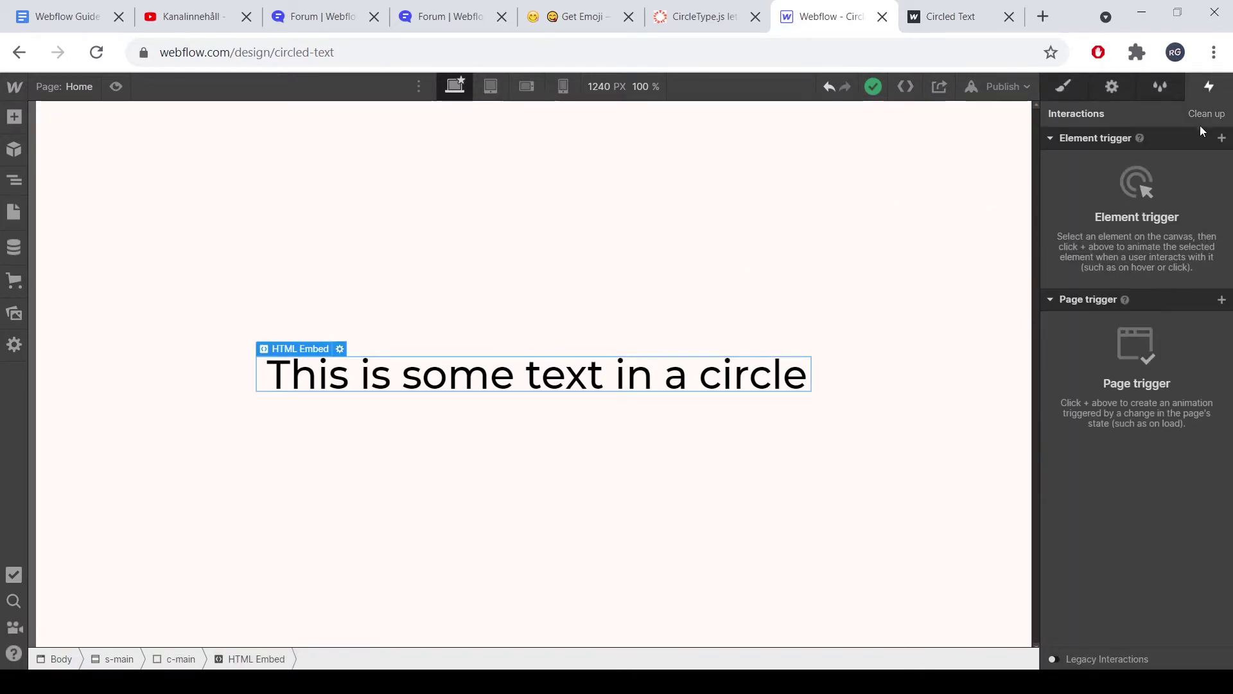
click(1220, 300)
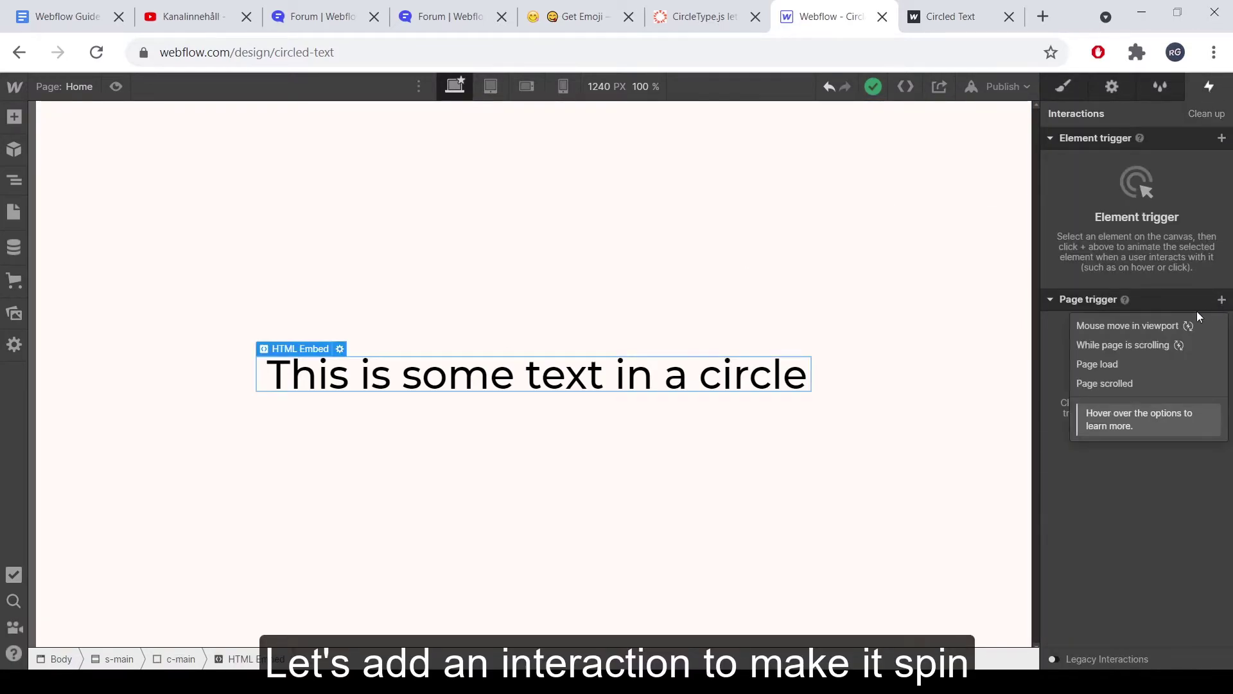
click(1130, 365)
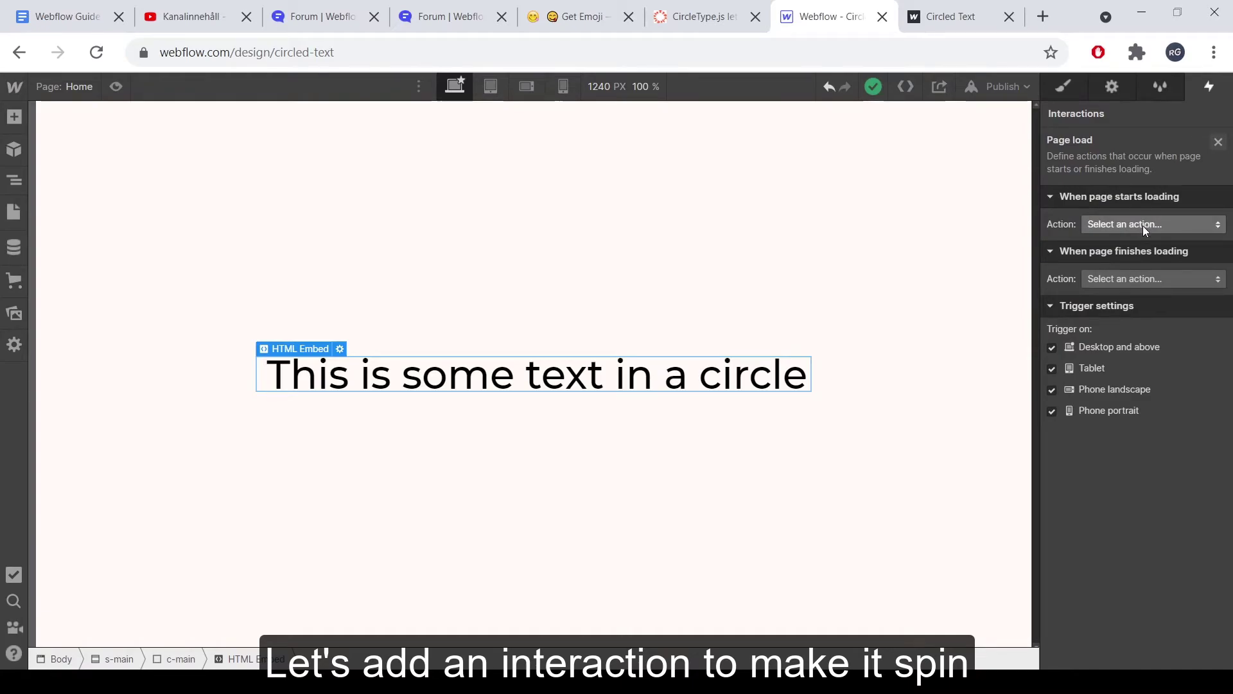
click(1146, 280)
click(1131, 318)
click(1218, 302)
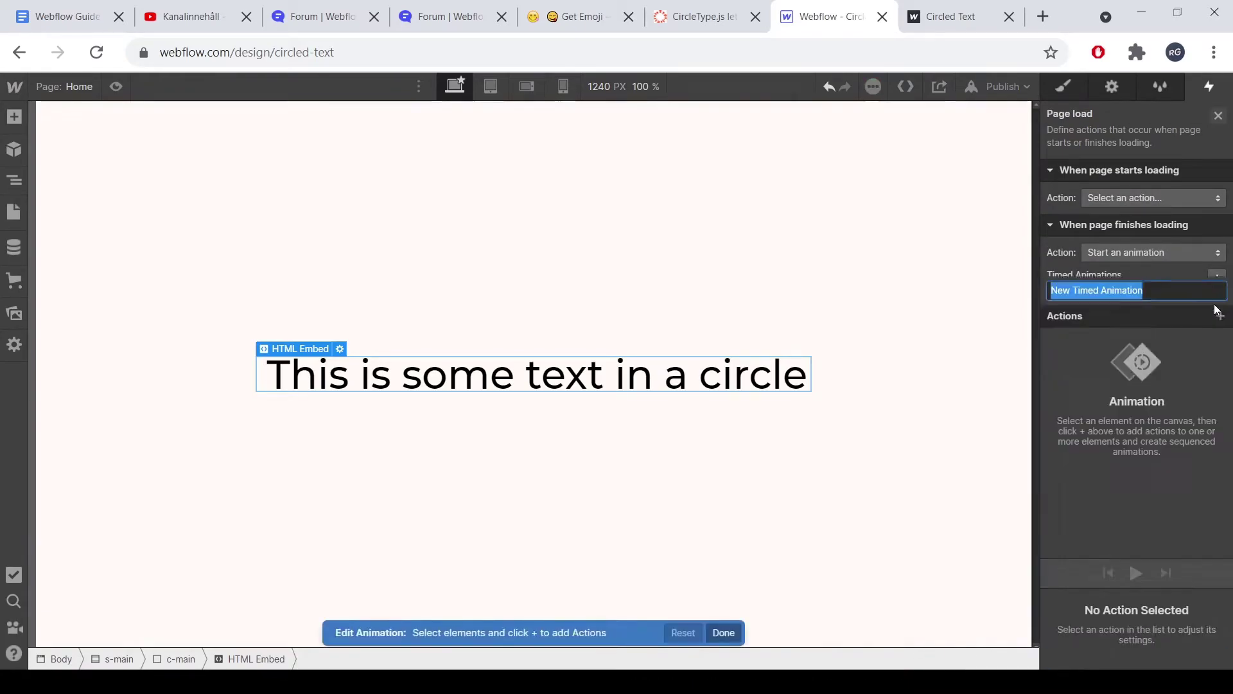
text(spin-text)
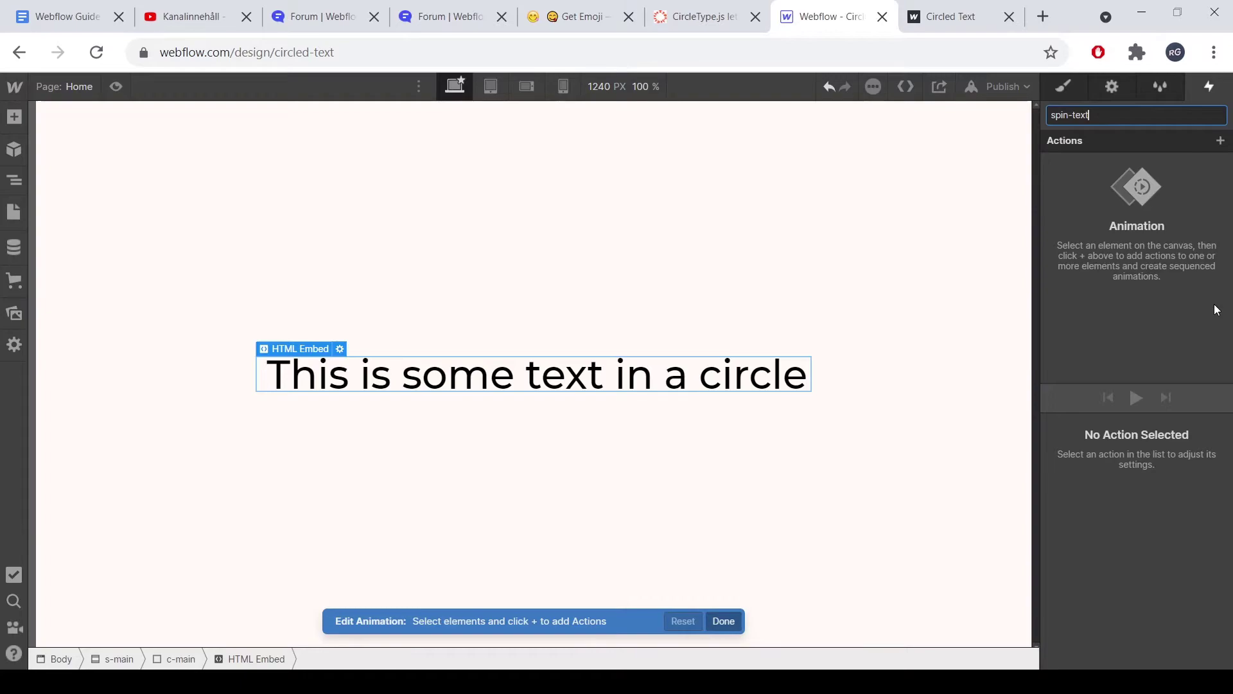
key(Return)
- Add a Rotate action for the HTML embed at 0 degrees on Z and set it as the initial state
click(1220, 140)
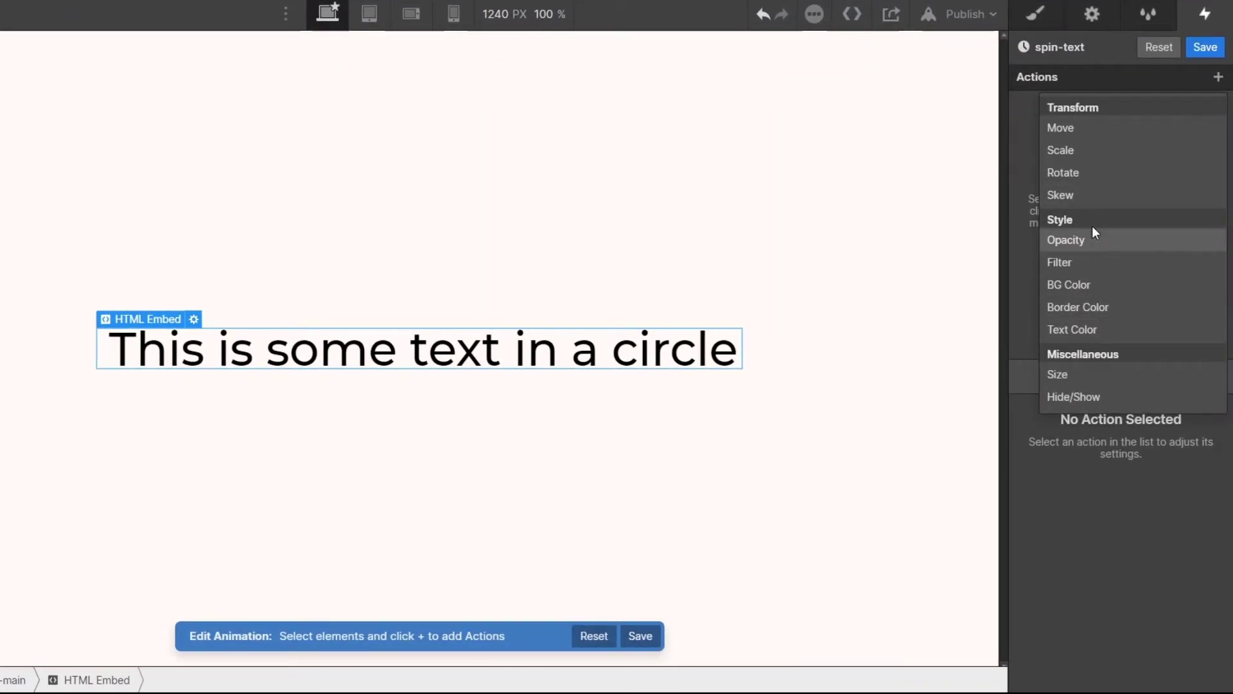
click(1090, 174)
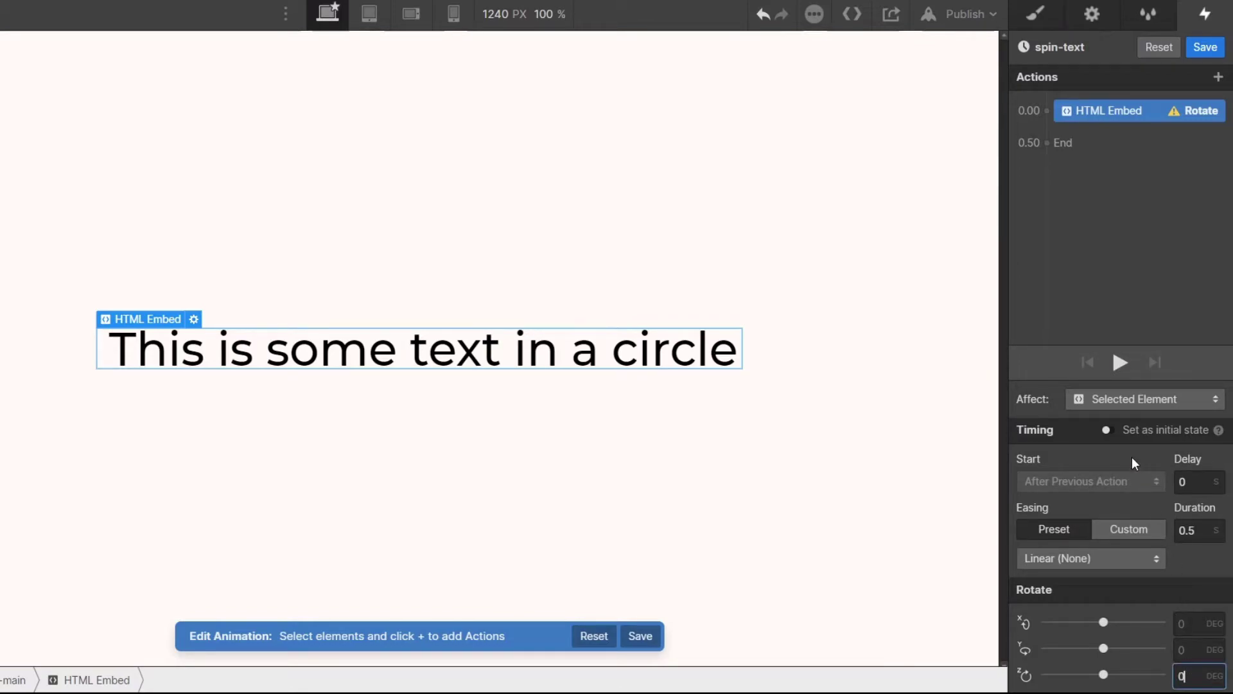
click(1112, 426)
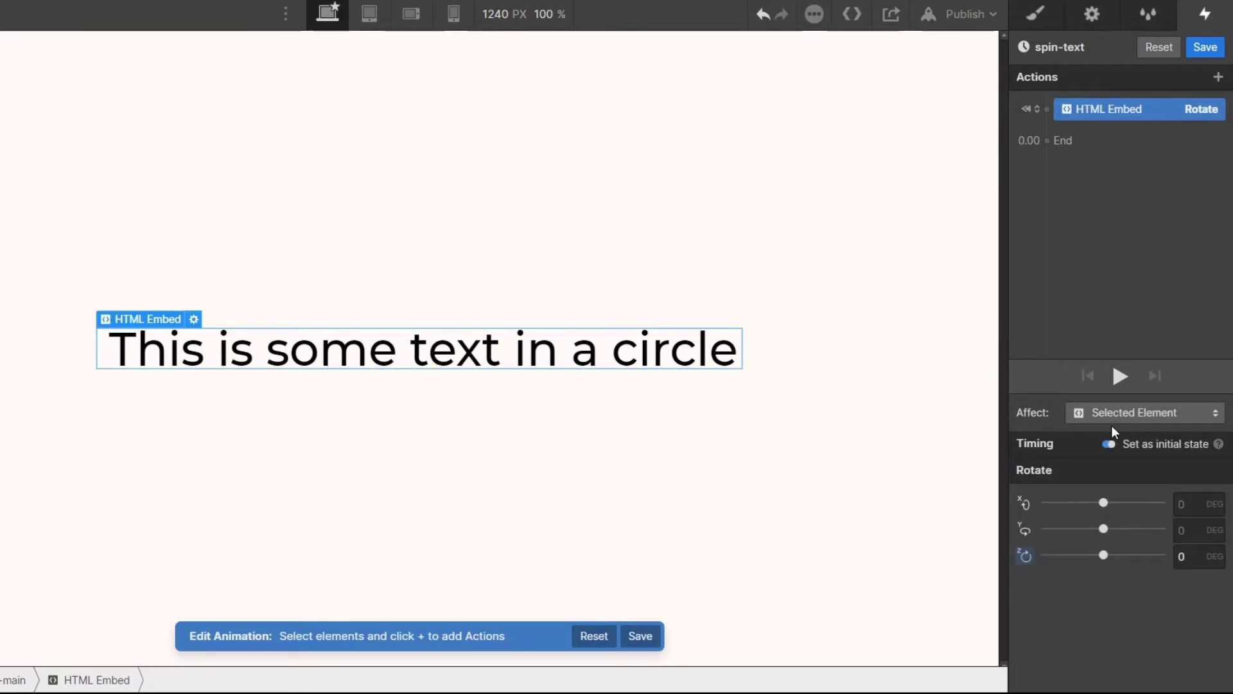
- Add a second Rotate action for the HTML embed with 360 degrees on Z and a duration of 3 seconds
click(1065, 152)
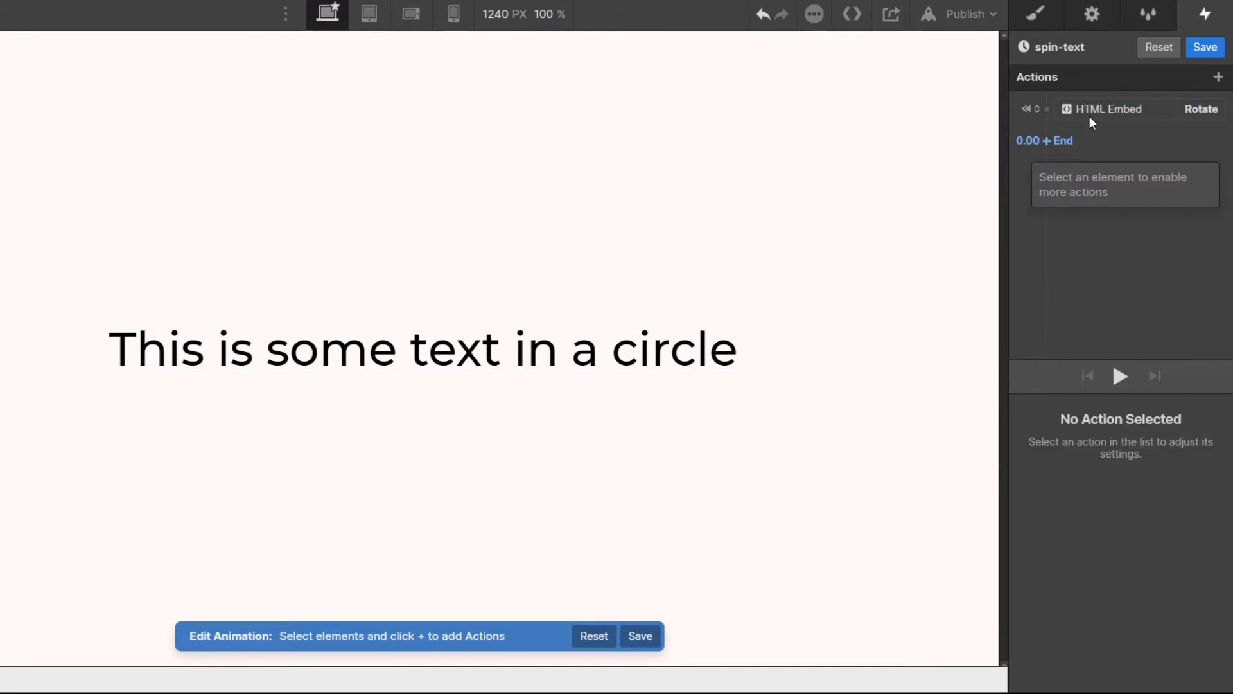
click(1097, 109)
click(1048, 140)
click(1063, 242)
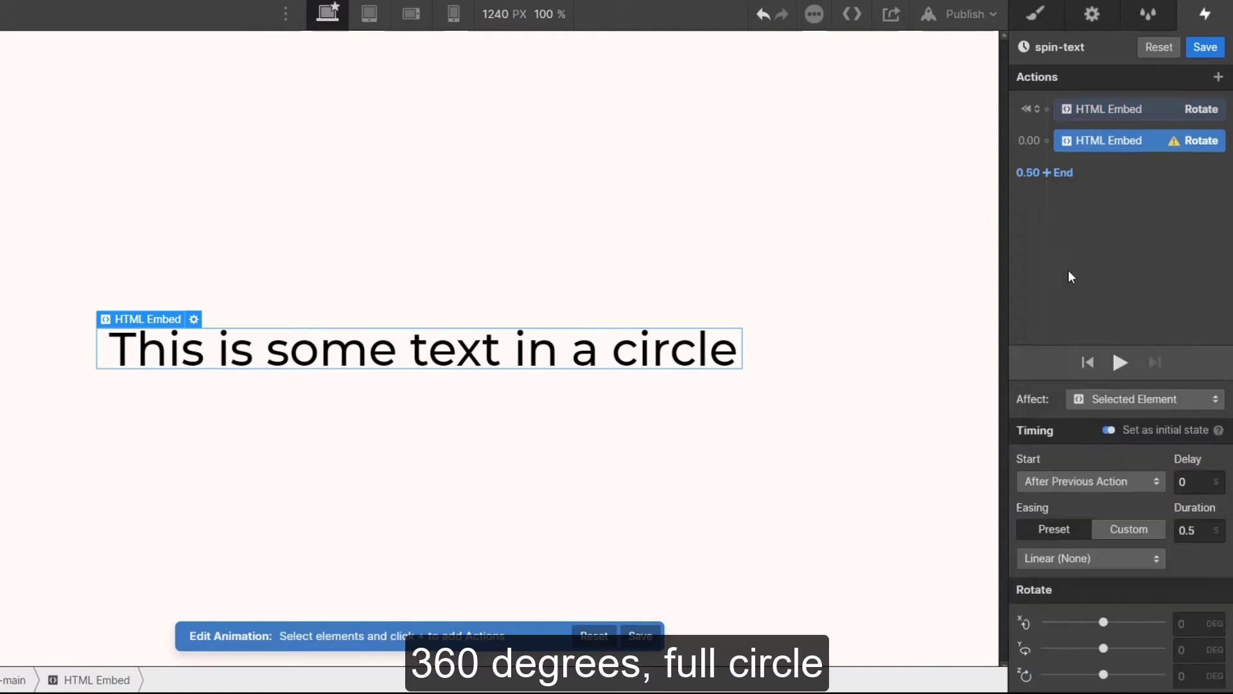
click(1186, 674)
text(360)
key(Return)
click(1188, 531)
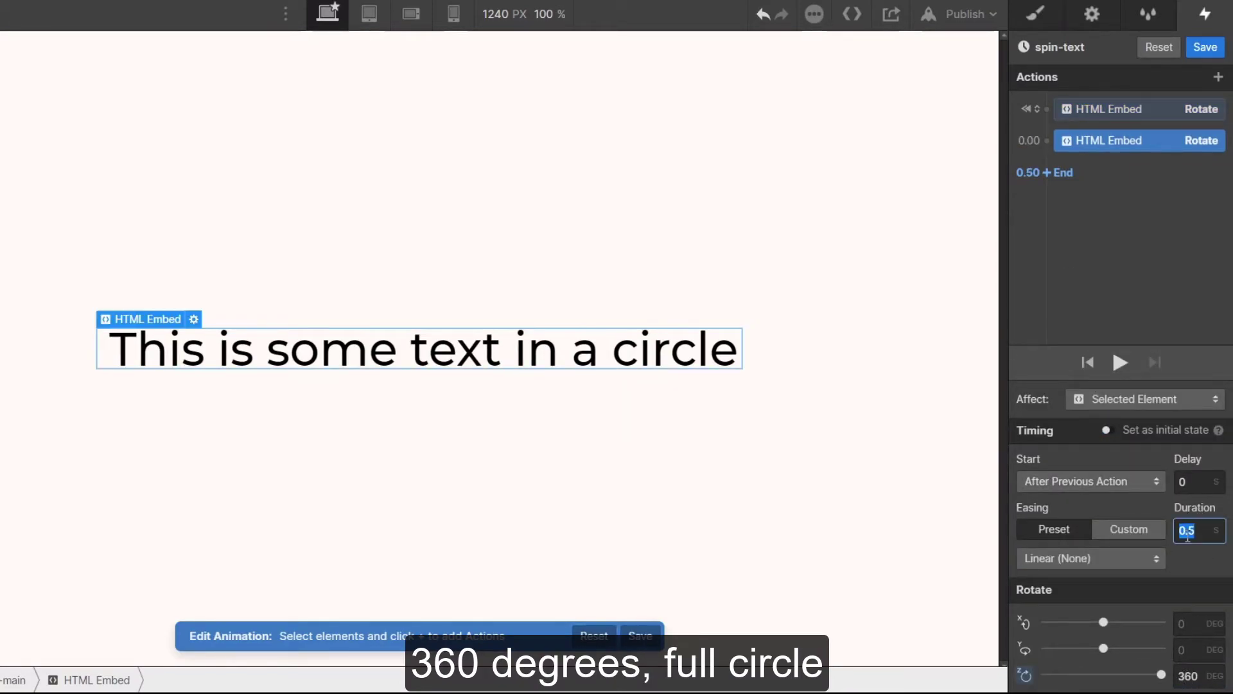
text(3)
key(Return)
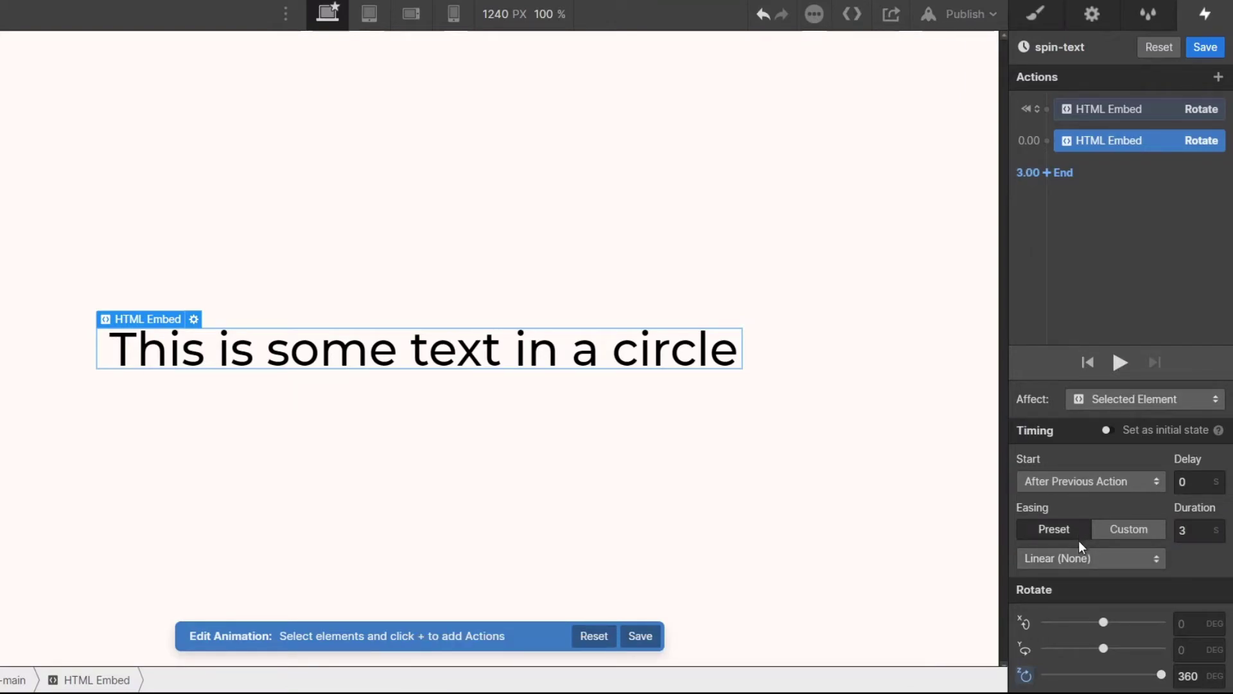
- Add a final Rotate action that resets the embed's rotation in 0 seconds, and save the spin-text animation
click(1050, 170)
click(1072, 273)
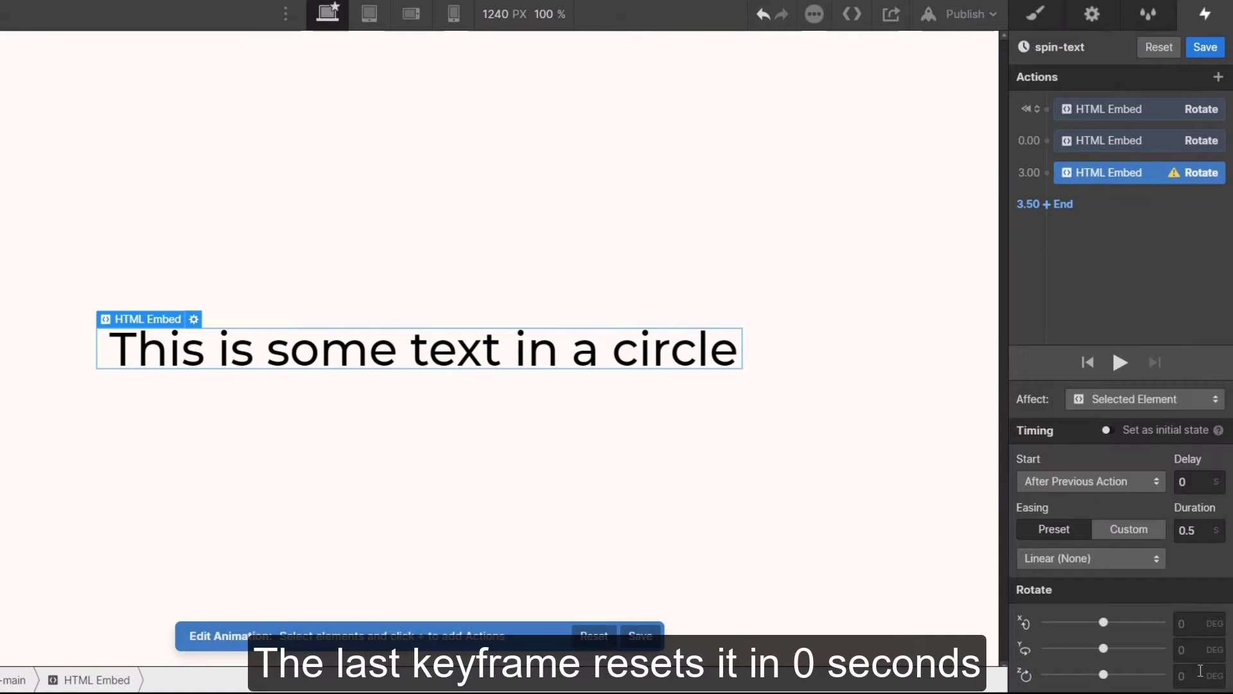
key(Return)
click(1189, 534)
click(1203, 48)
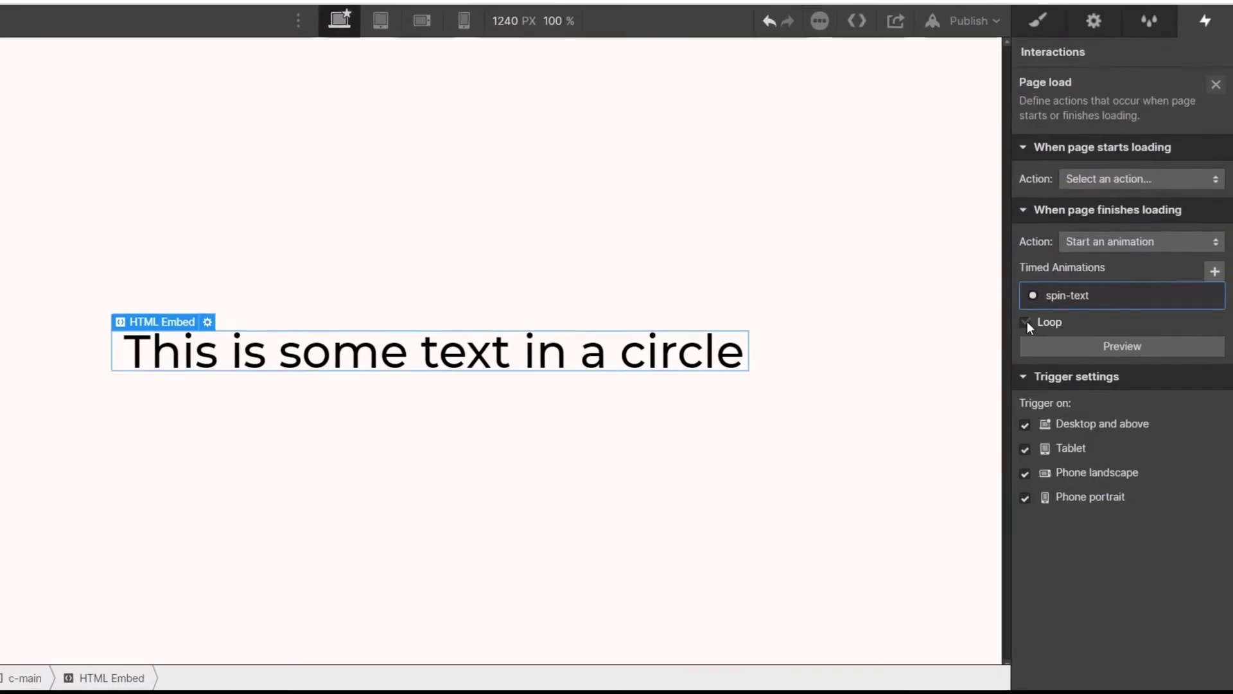
- Turn on looping for the spin-text animation and preview it on the canvas
click(1118, 369)
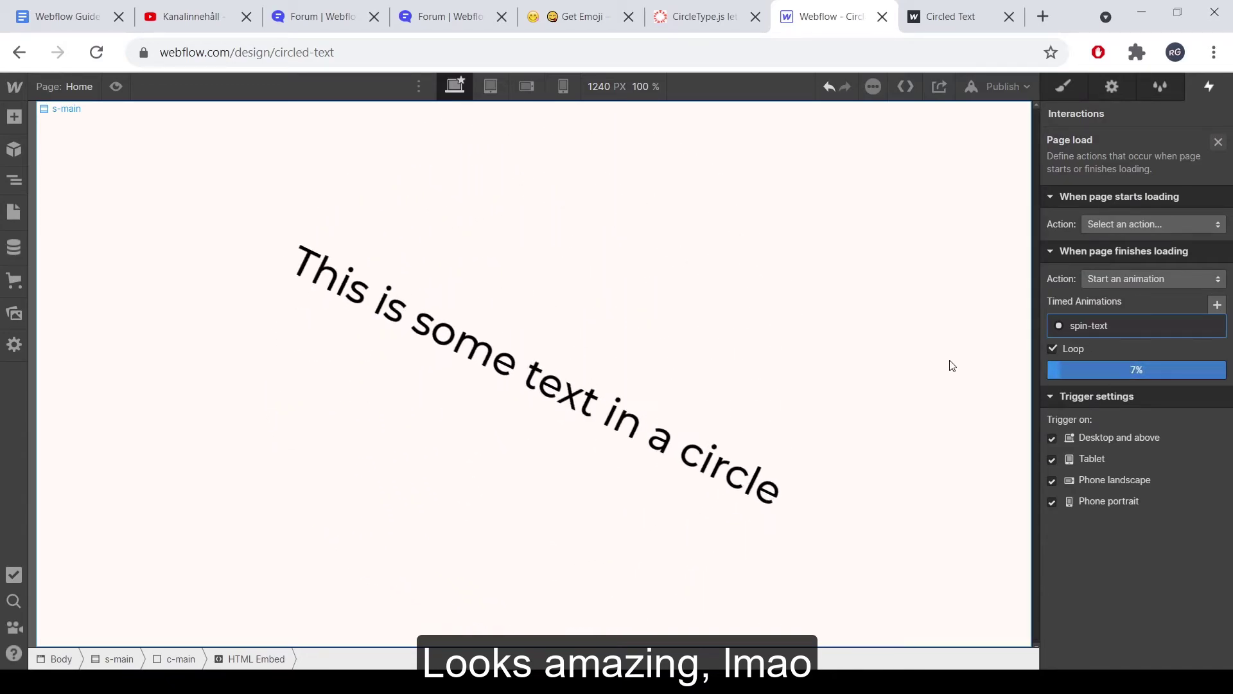
click(1124, 369)
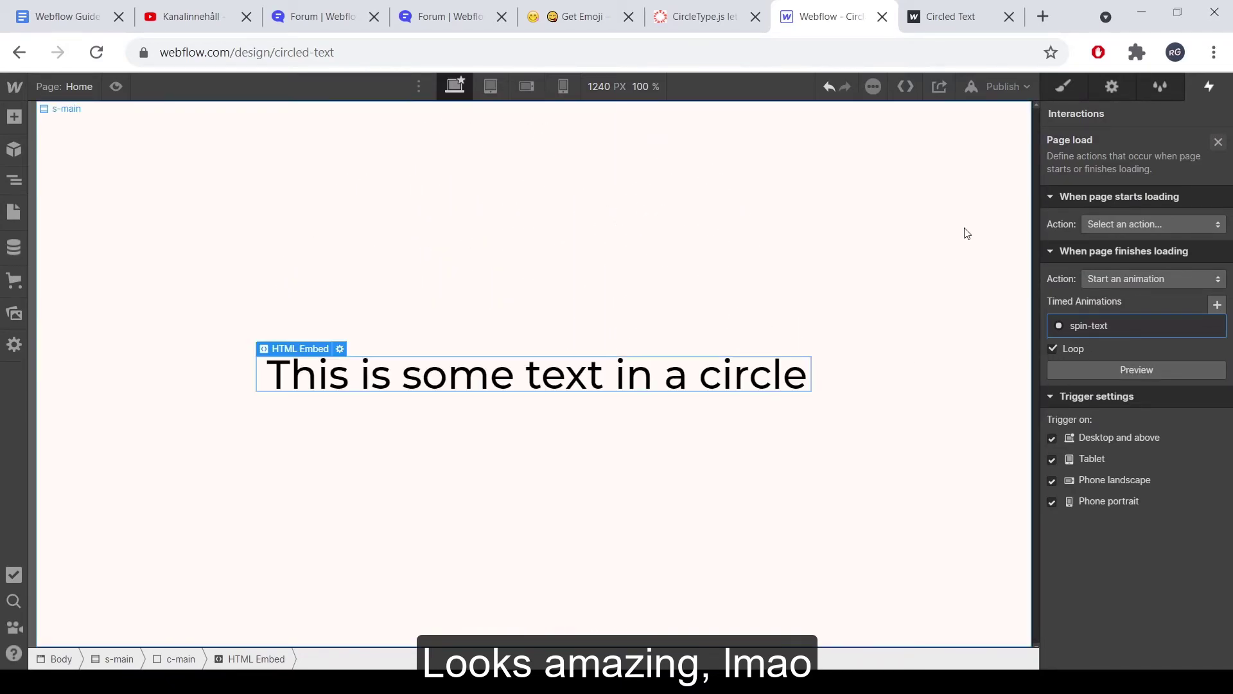
- Publish the site with the spin interaction and check the rotating circle text on the live page
click(1004, 86)
click(961, 283)
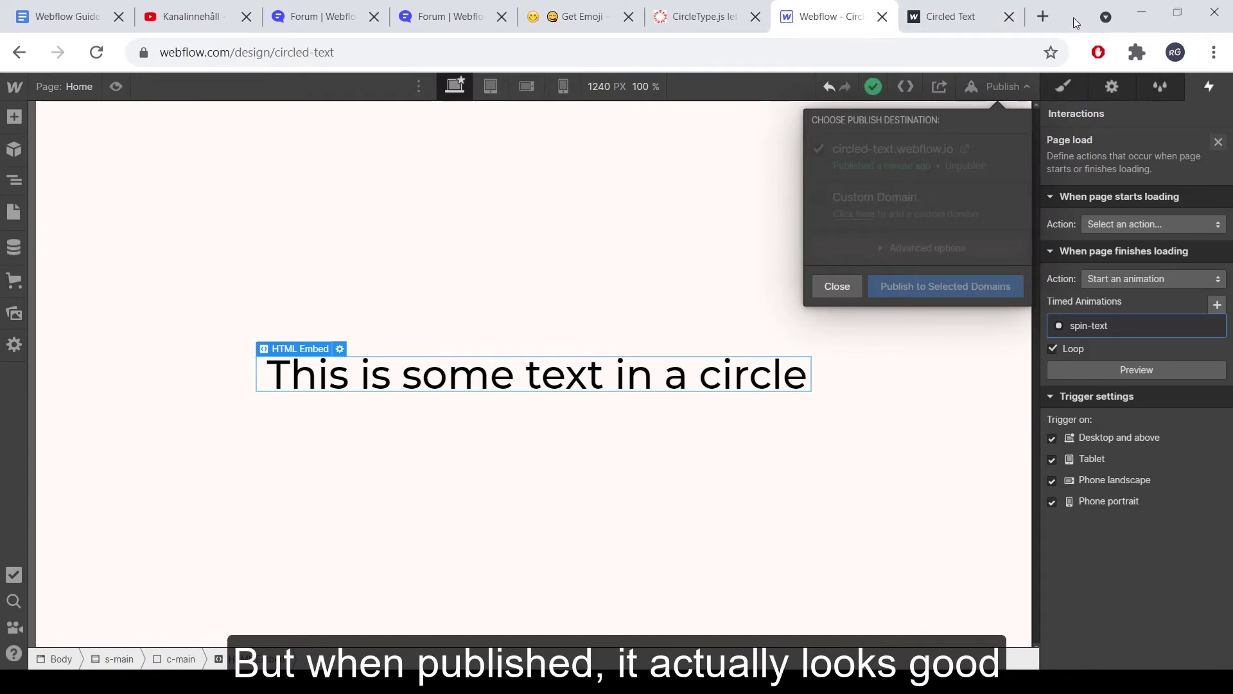
click(983, 18)
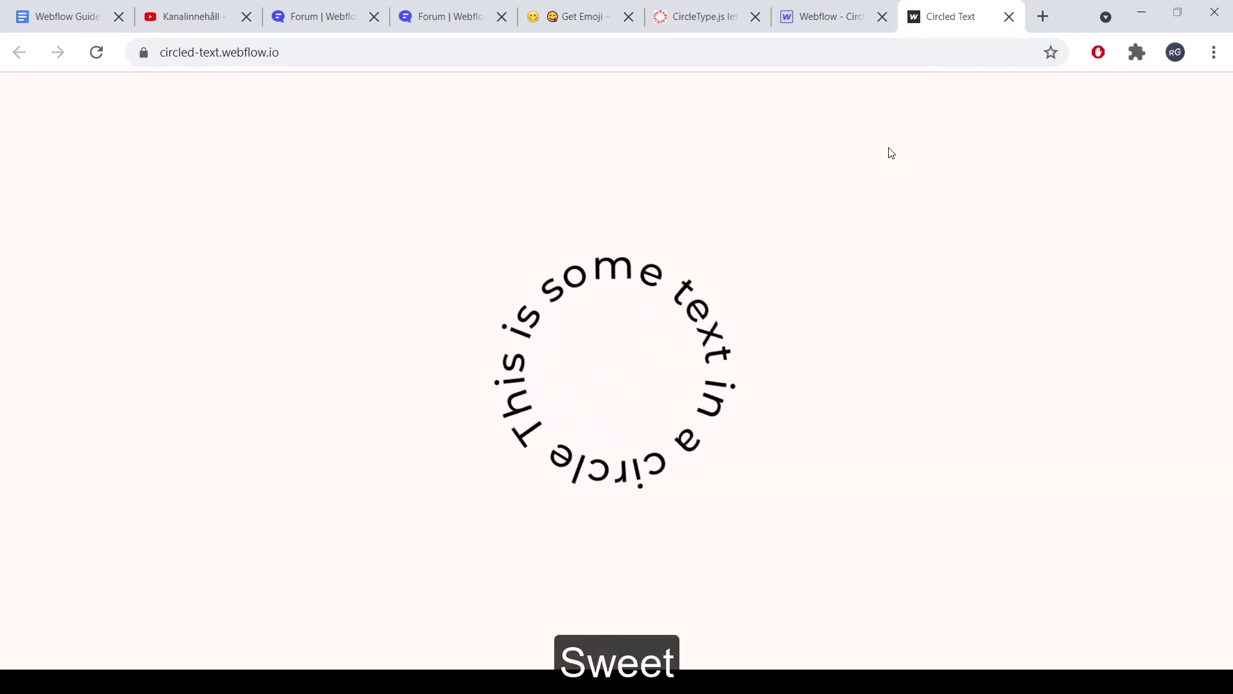
drag(593, 448, 611, 447)
click(633, 440)
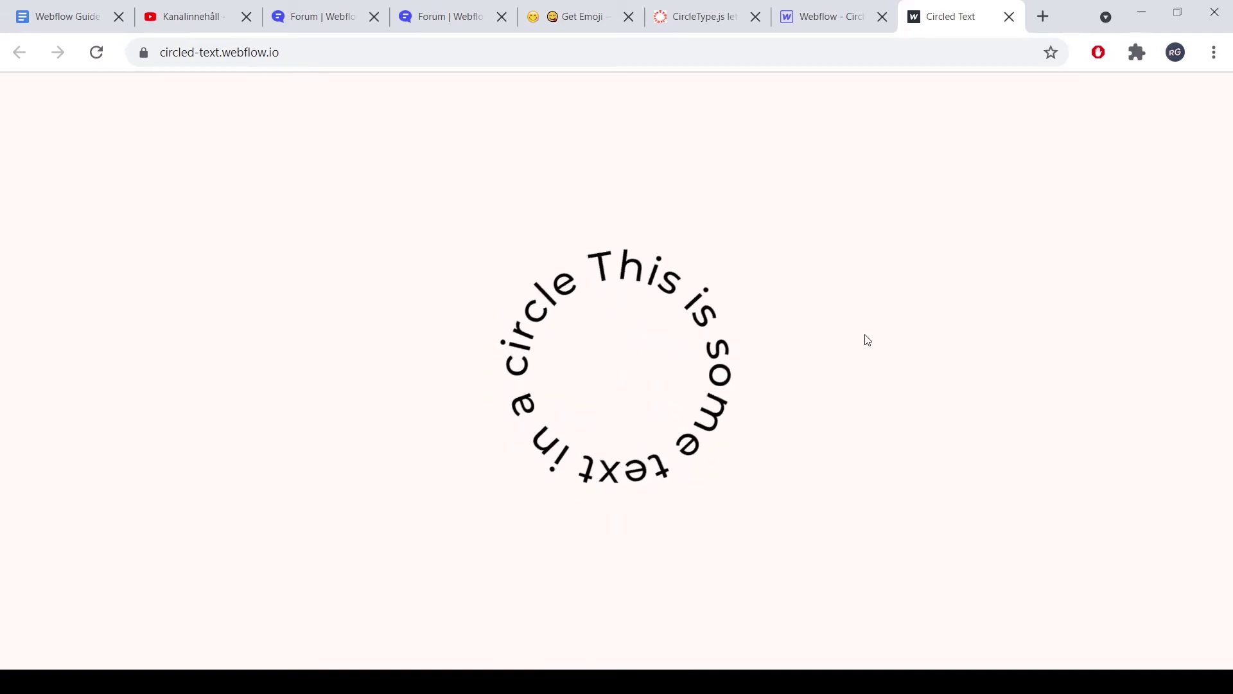
- Close the live page and copy the 🤙 emoji from the Gestures and Body Parts list on the Get Emoji site
click(840, 21)
click(1009, 17)
click(589, 327)
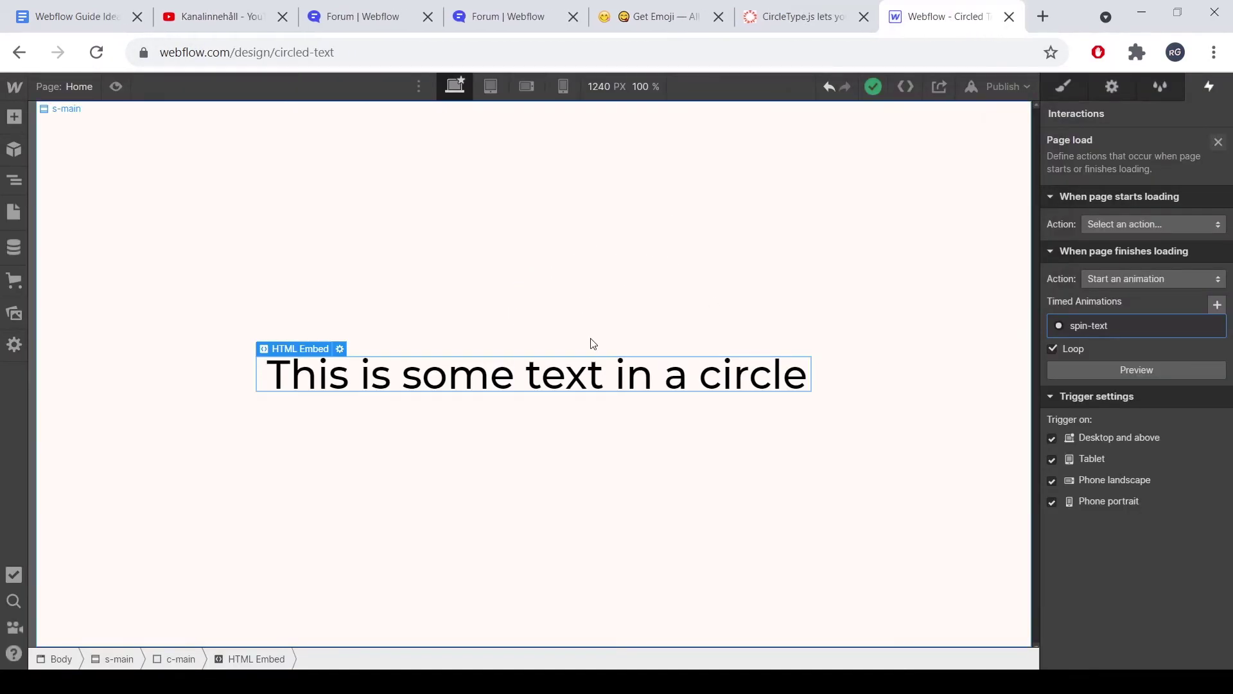
click(803, 17)
click(665, 17)
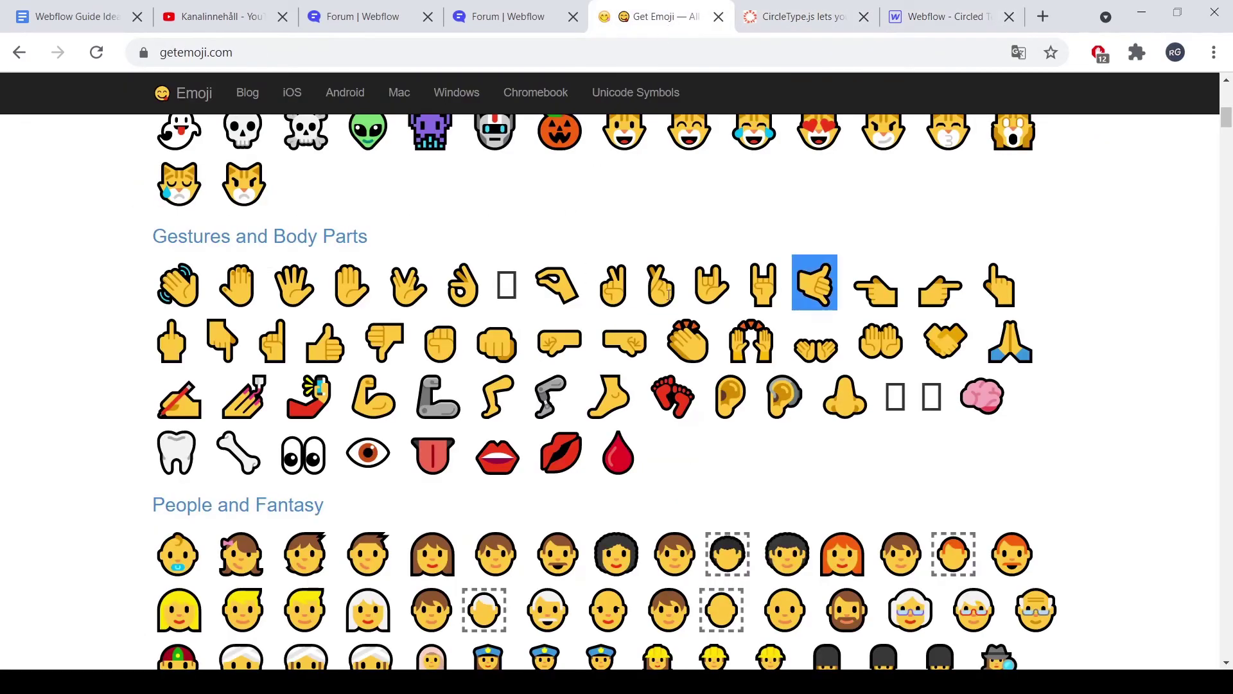
double_click(807, 279)
- Back in the Webflow Designer, replace the embed's h1 text after &zwnj; with nine space-separated 🤙 emojis, then save and close the code
click(949, 17)
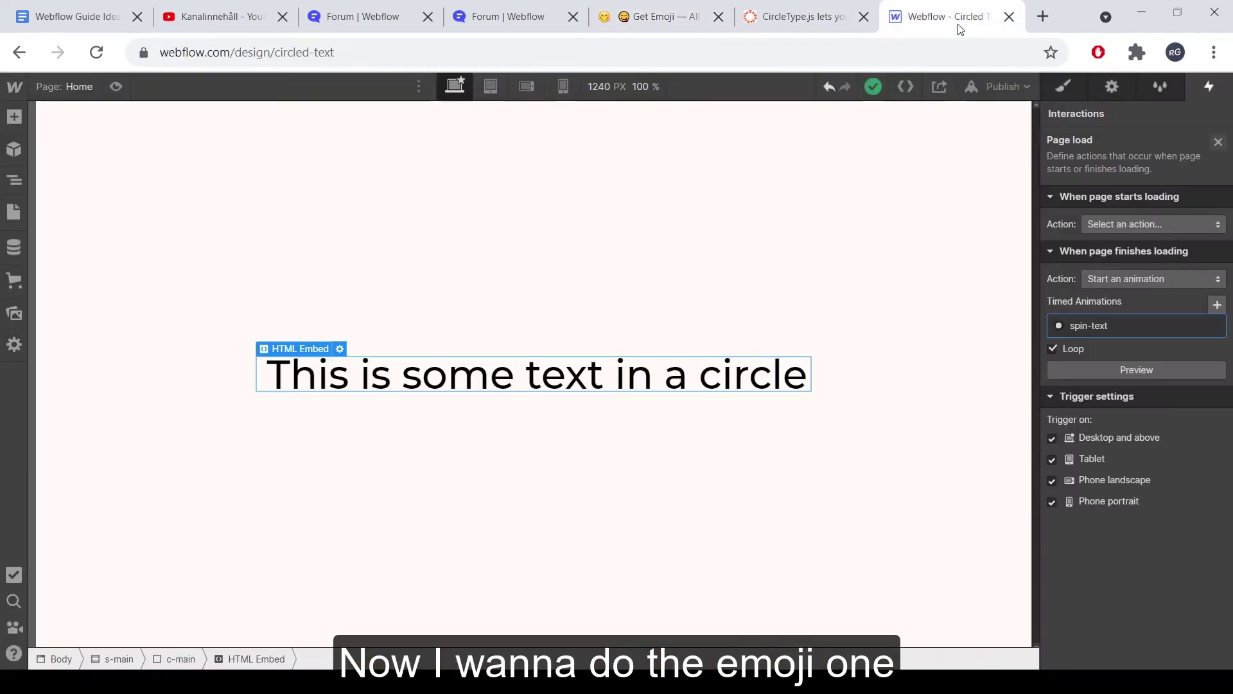
click(520, 366)
click(335, 350)
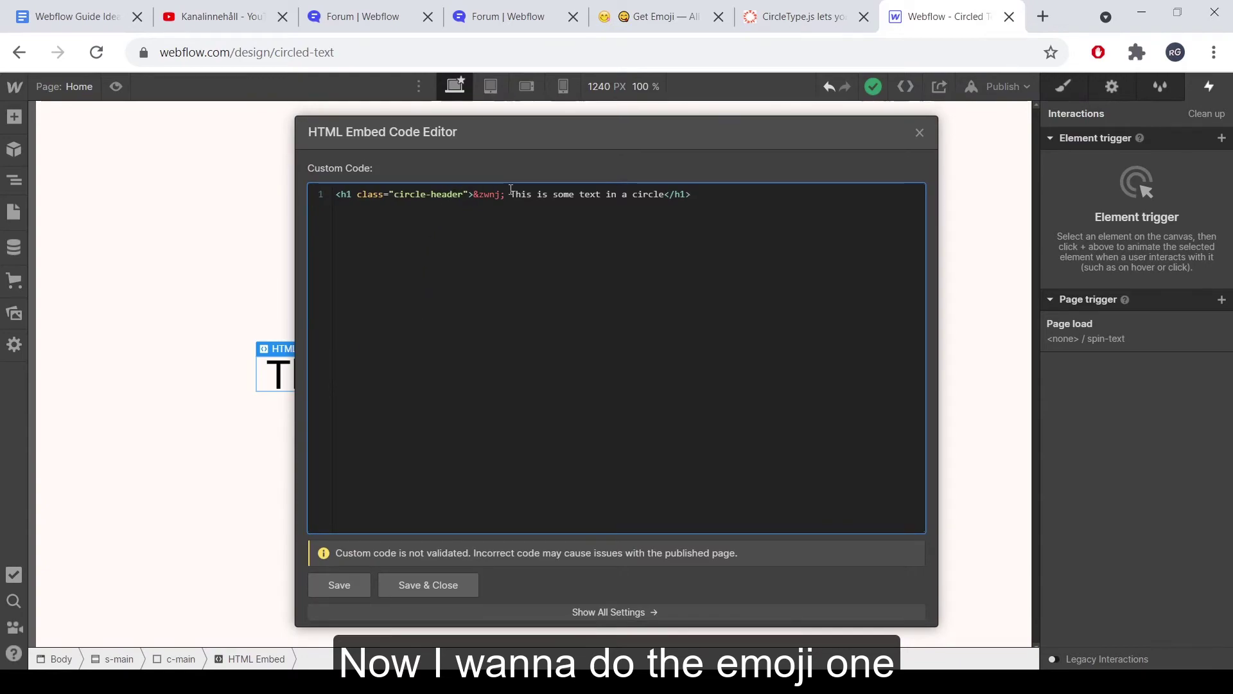
drag(511, 193, 665, 193)
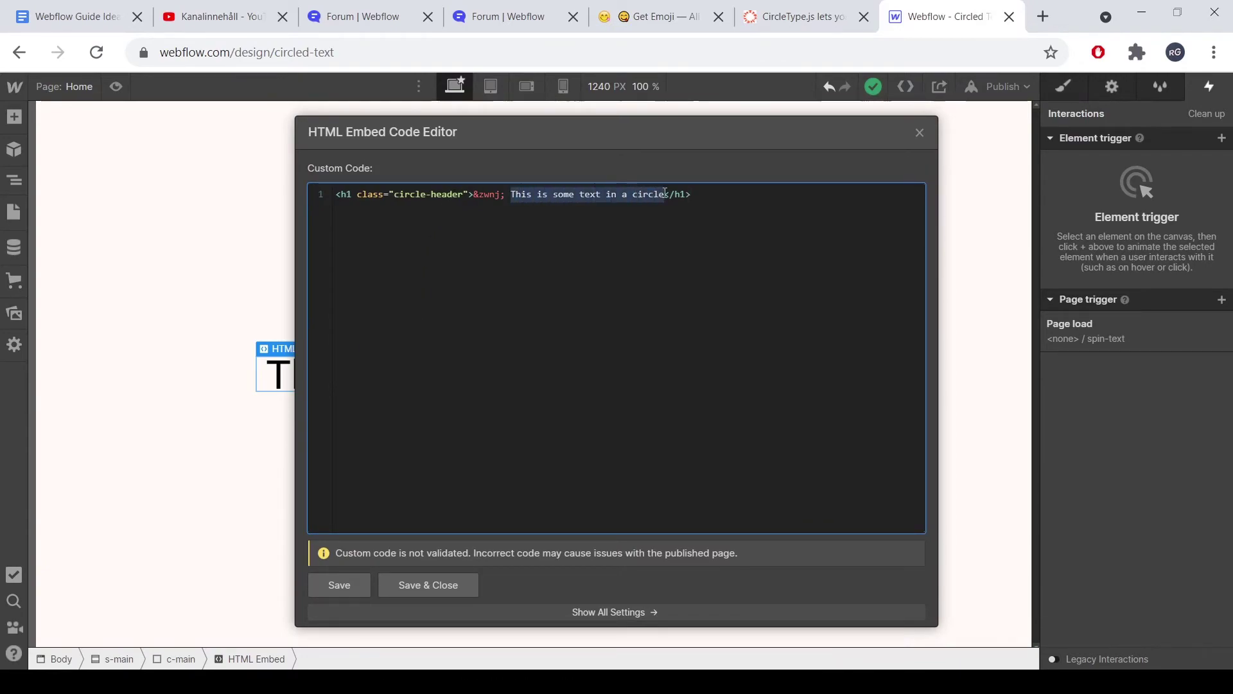
text(👋)
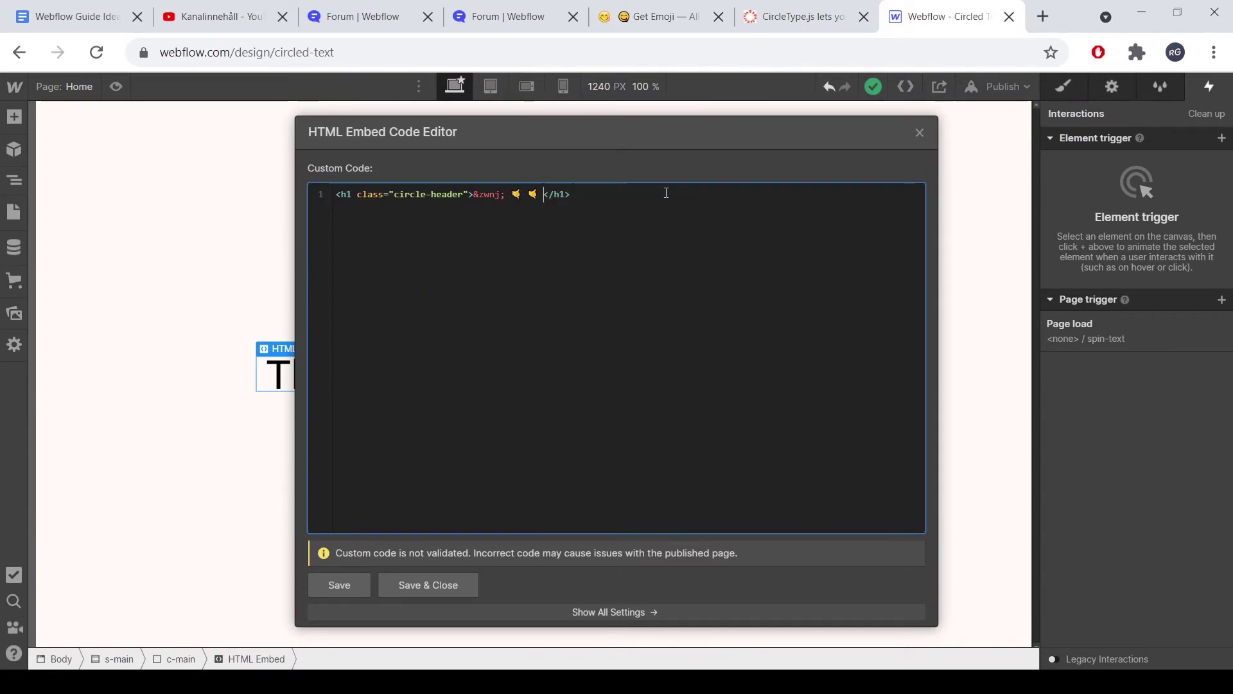
text(👈)
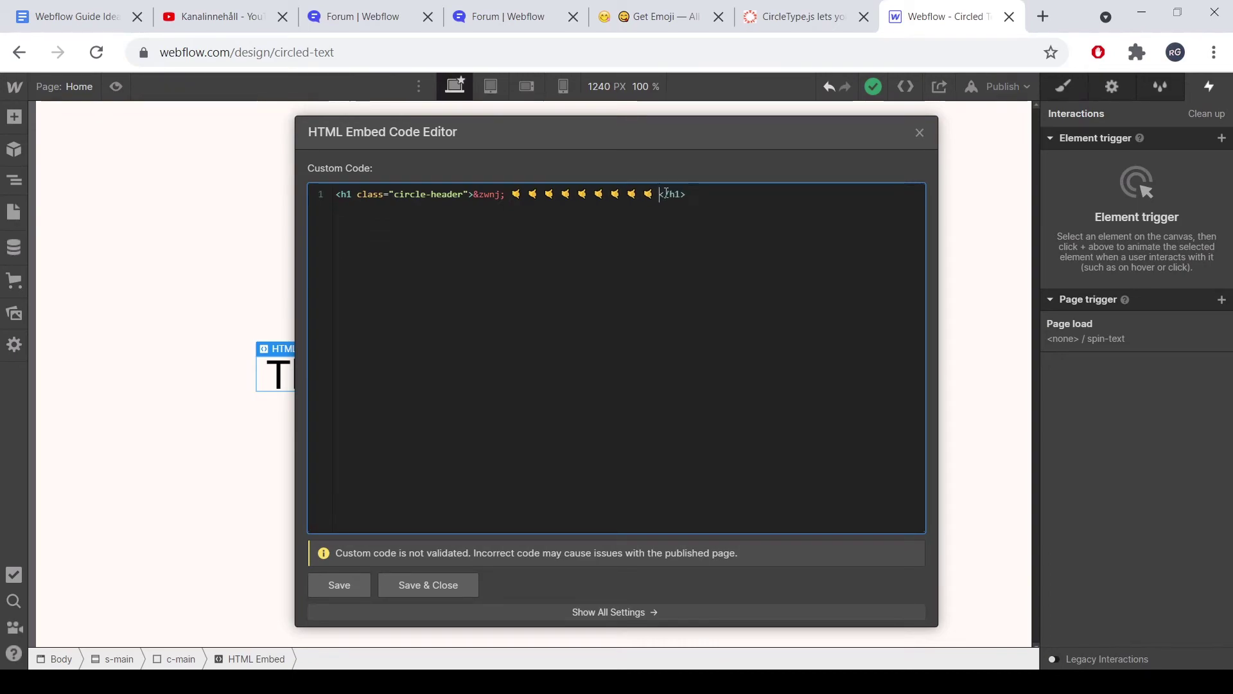
click(441, 584)
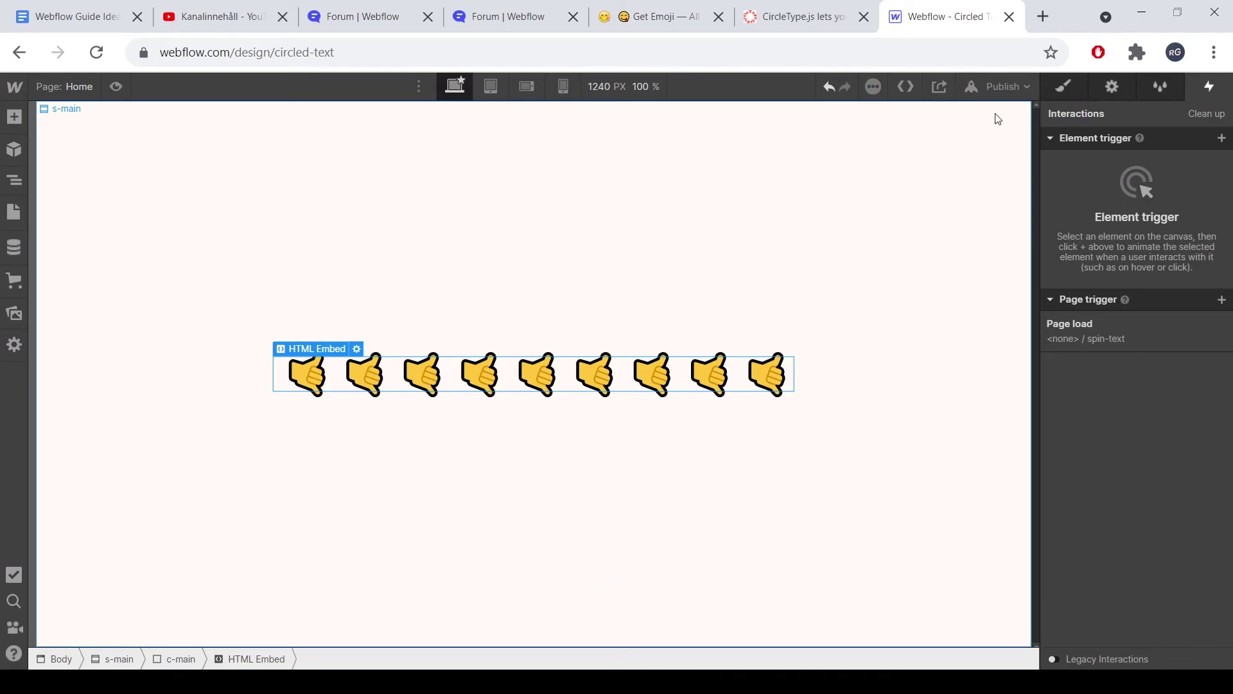
- Publish the emoji version to circled-text.webflow.io and open the live page to check the spinning circle
click(1004, 86)
click(957, 284)
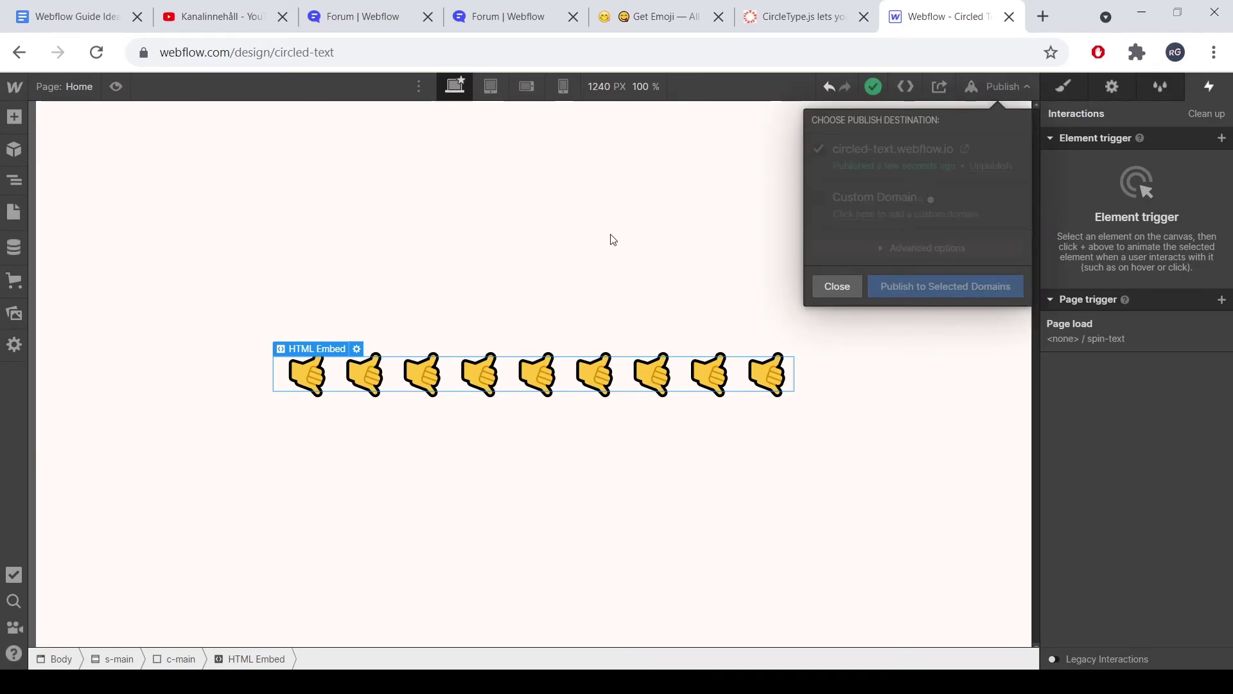
click(965, 149)
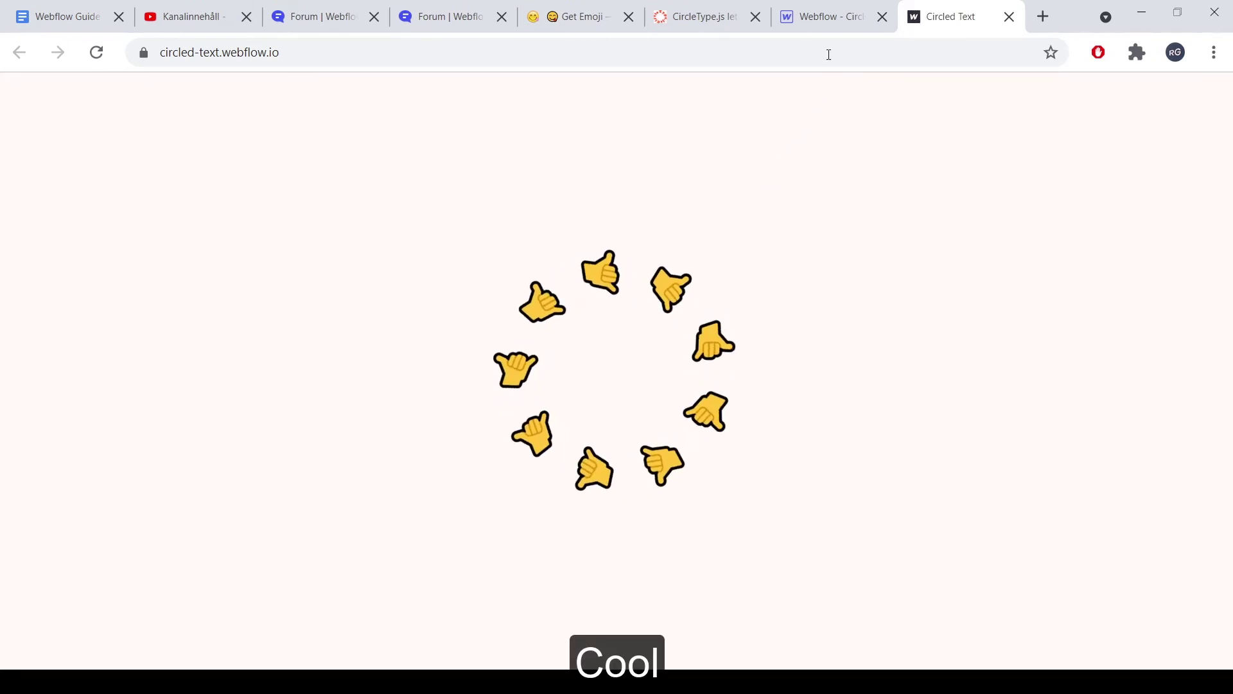
- Return to the Webflow Designer and review the HTML embed's style settings down to its typography
click(842, 23)
click(1060, 88)
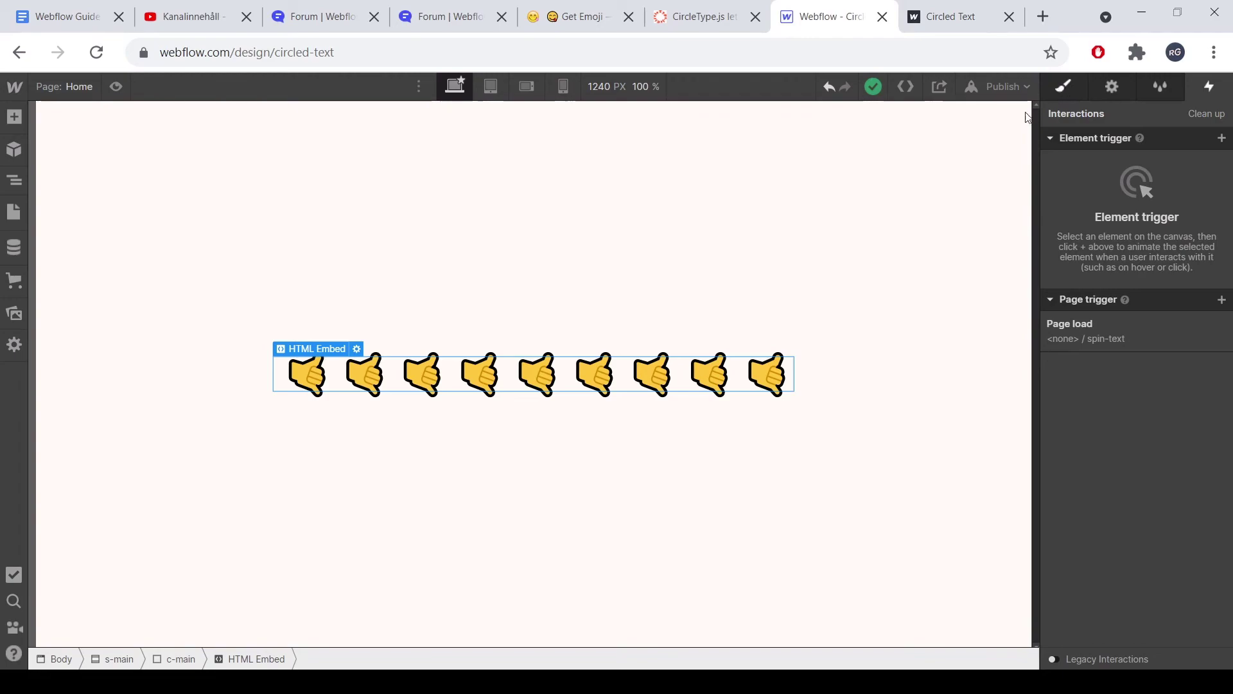
click(1062, 87)
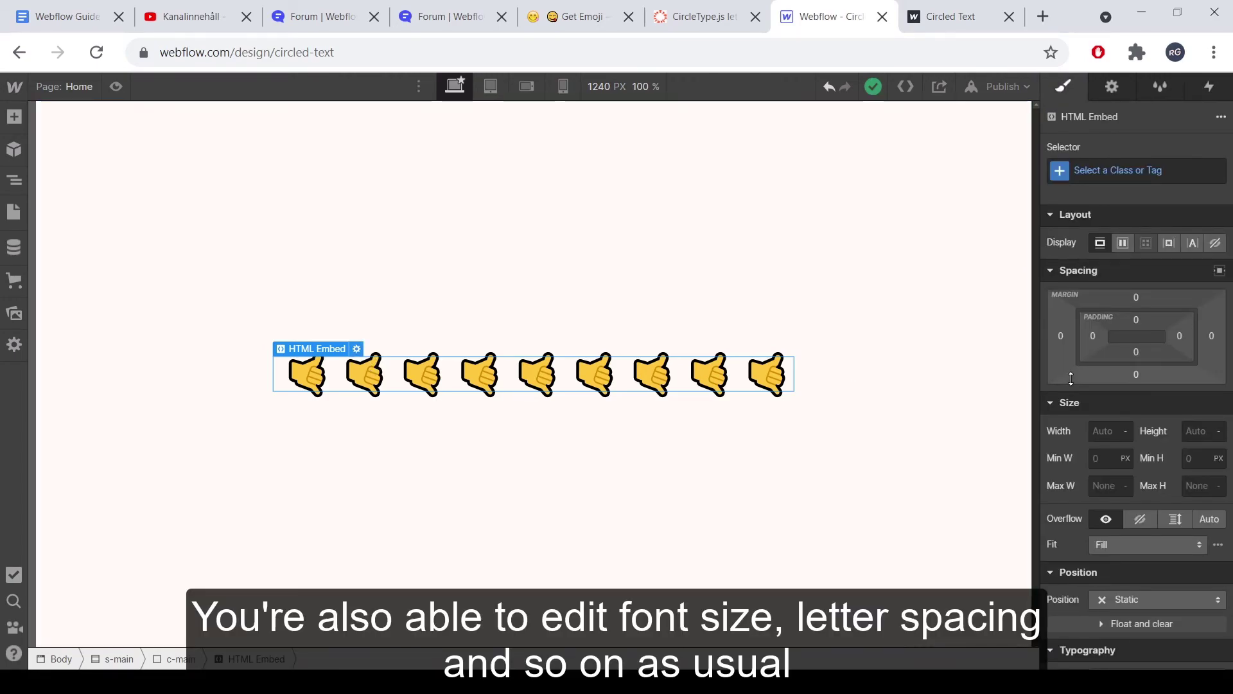
scroll(1088, 371, down, 10)
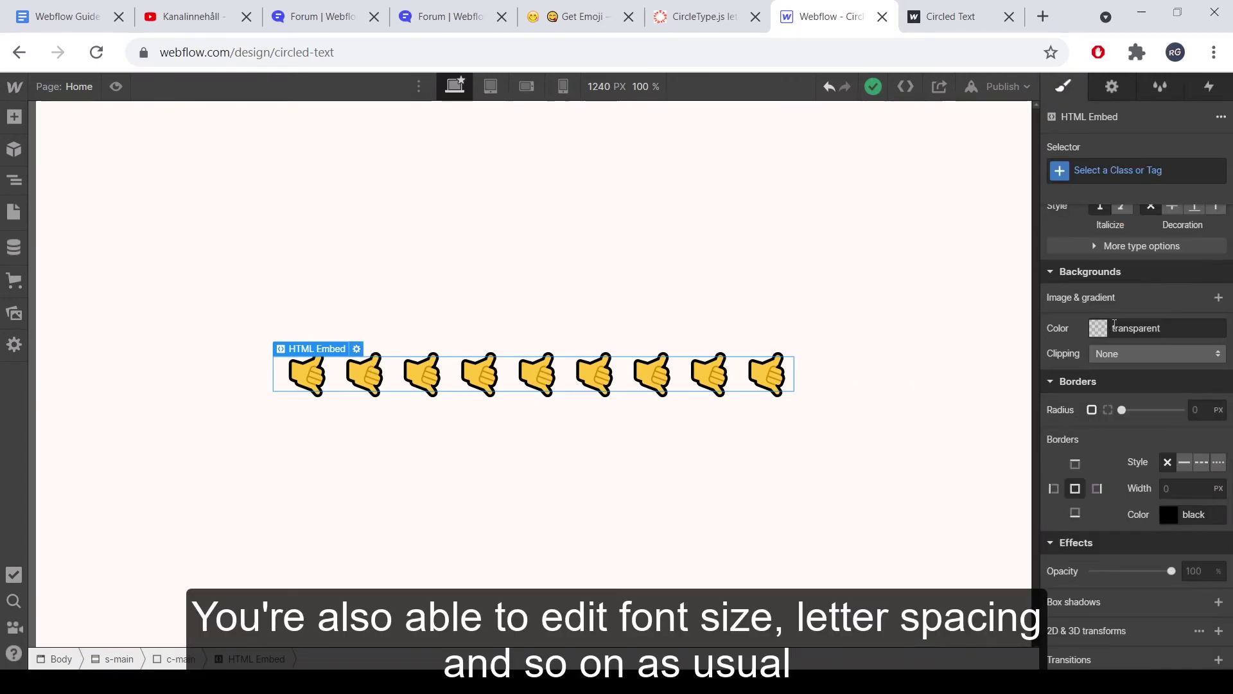
scroll(1088, 369, up, 3)
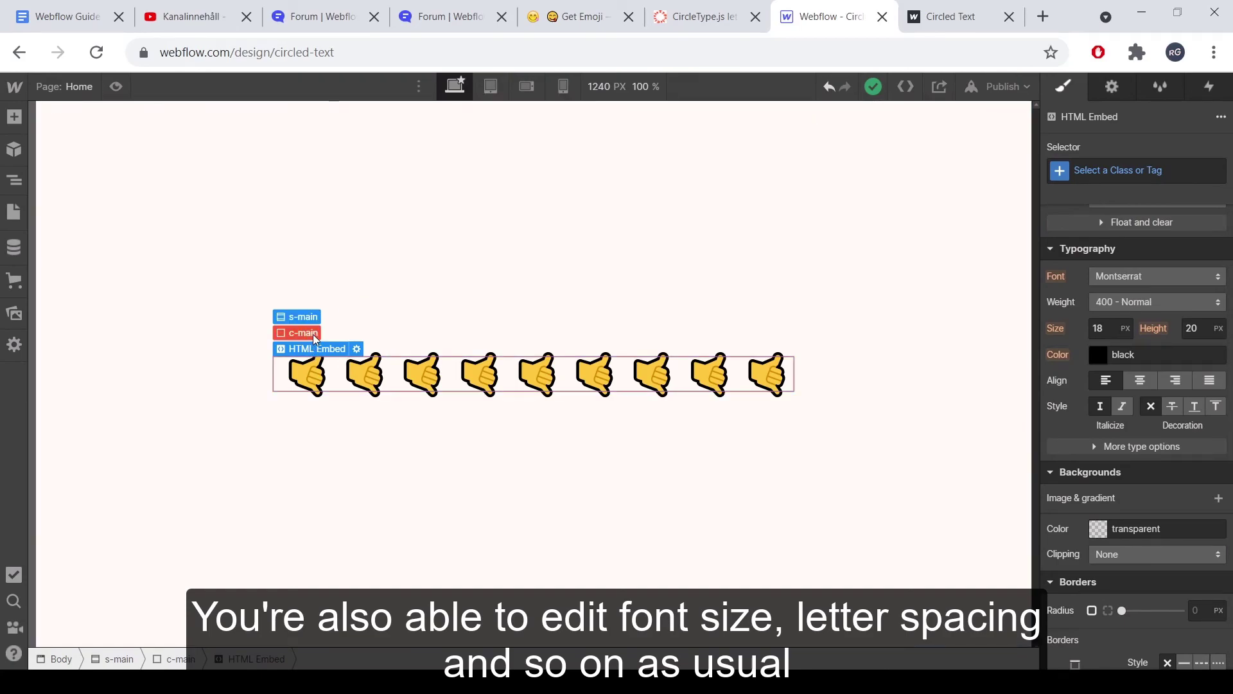
- Add an H1 heading inside the c-main container and assign it the existing circle-header class
click(298, 333)
click(17, 119)
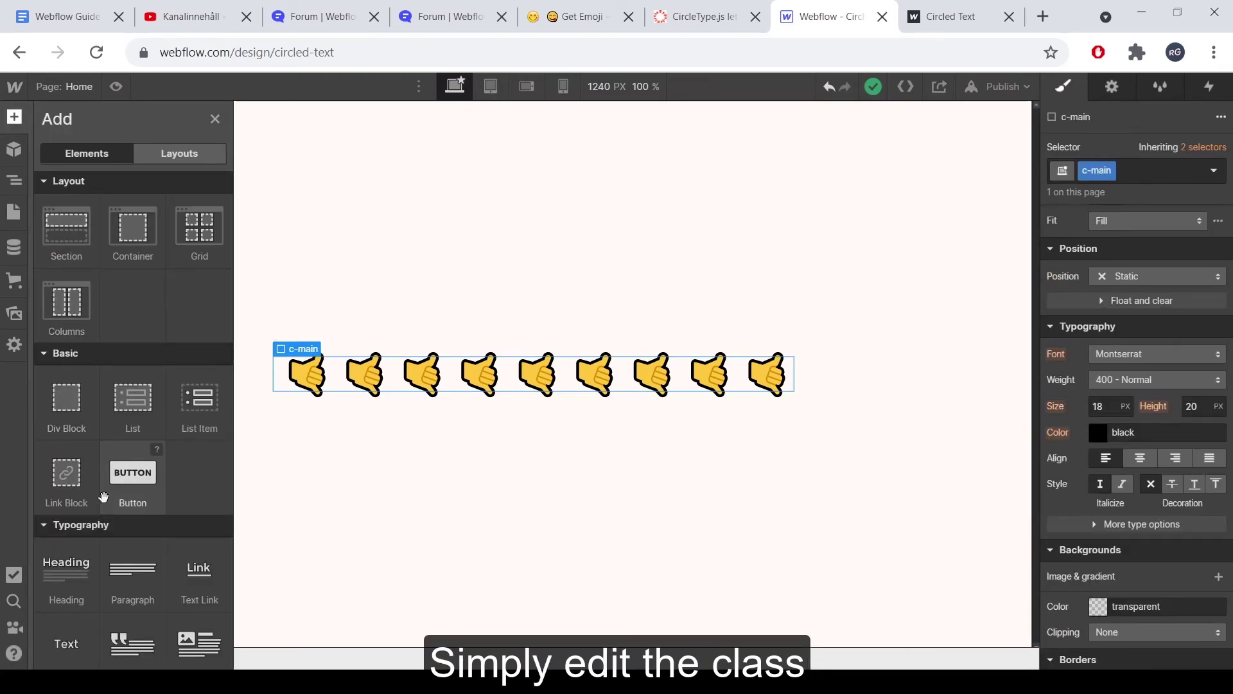
click(74, 564)
click(1127, 175)
click(1089, 262)
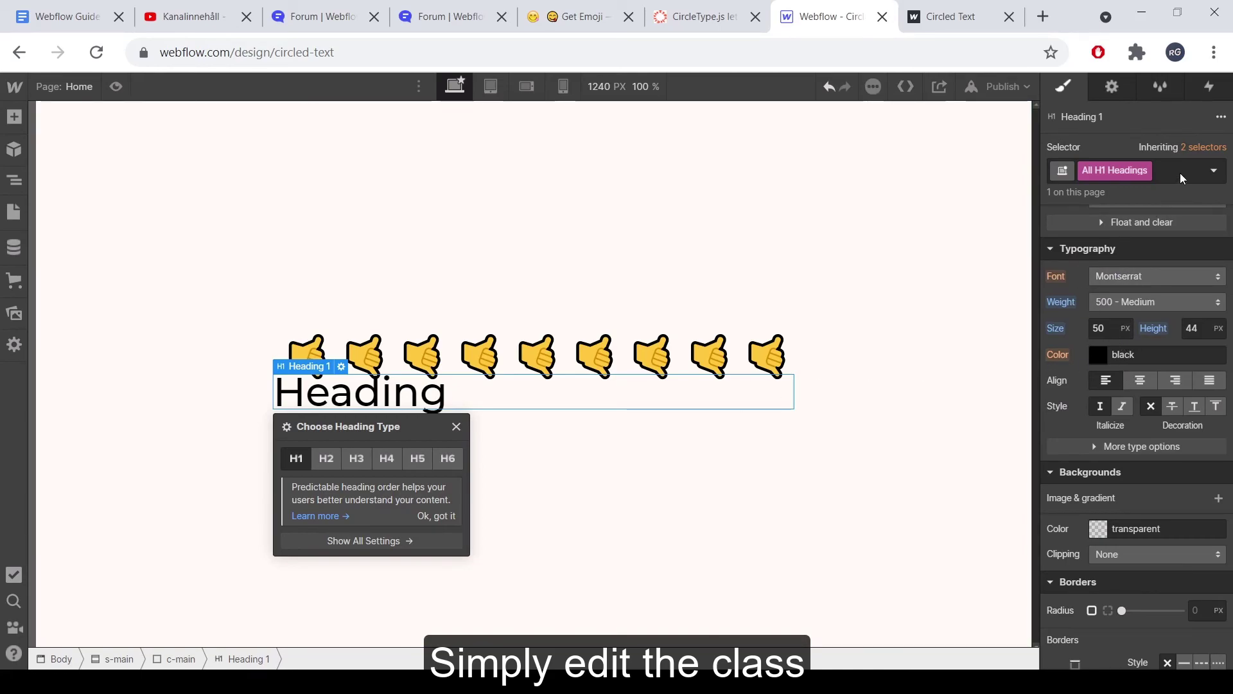
click(1148, 174)
text(c)
click(1092, 282)
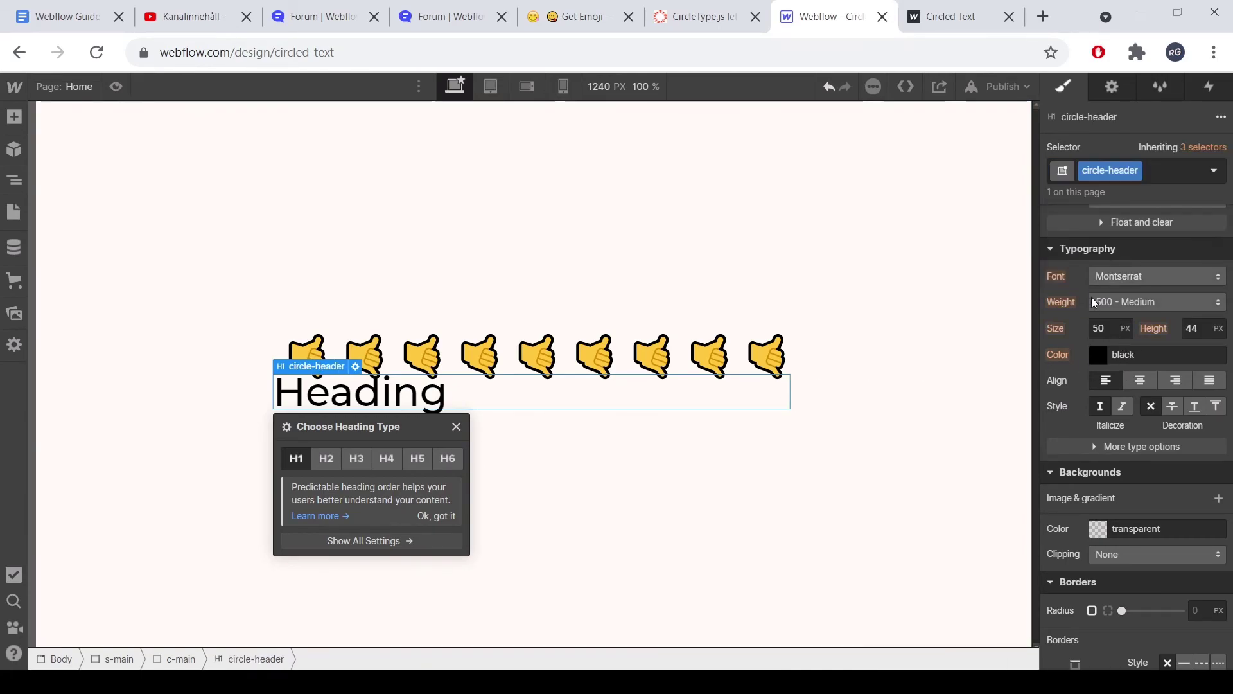
- Set the letter spacing of the circle-header class to 10
click(1112, 445)
click(1075, 474)
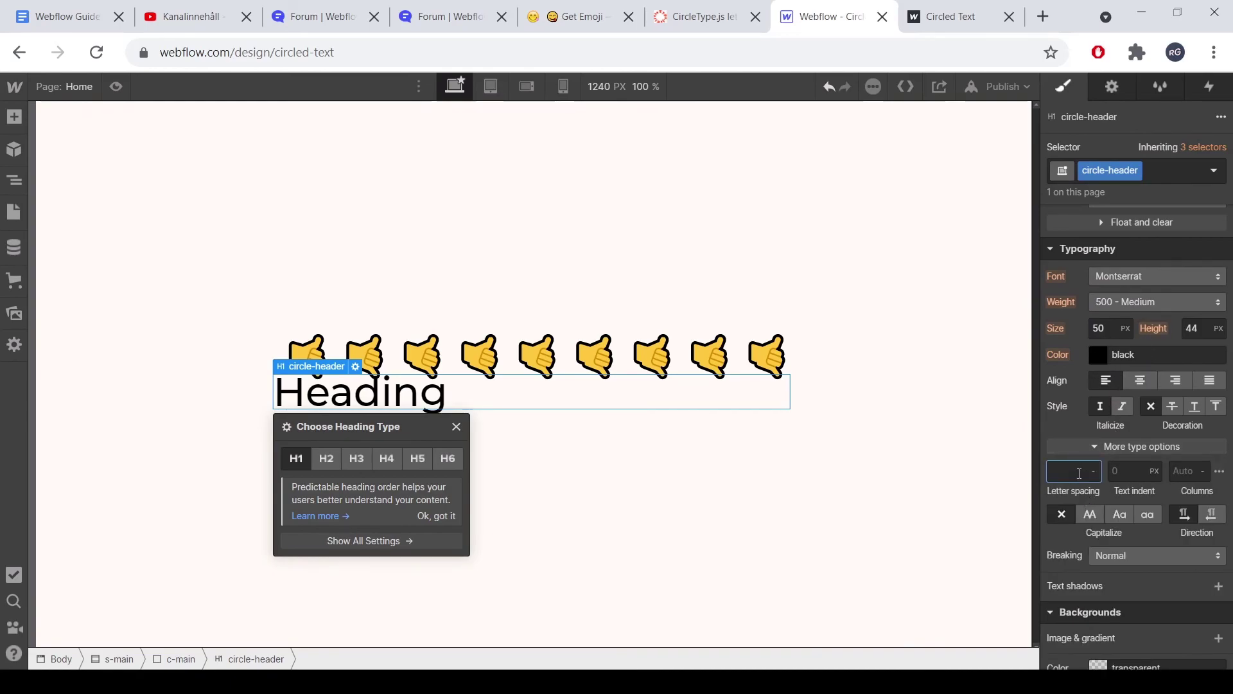
text(5)
key(Tab)
click(1080, 471)
text(10)
key(Tab)
- Delete the helper heading below the emoji embed
click(776, 416)
click(771, 401)
key(Delete)
- Publish the letter-spacing change and reload the live page to check the emoji circle
click(999, 86)
click(946, 286)
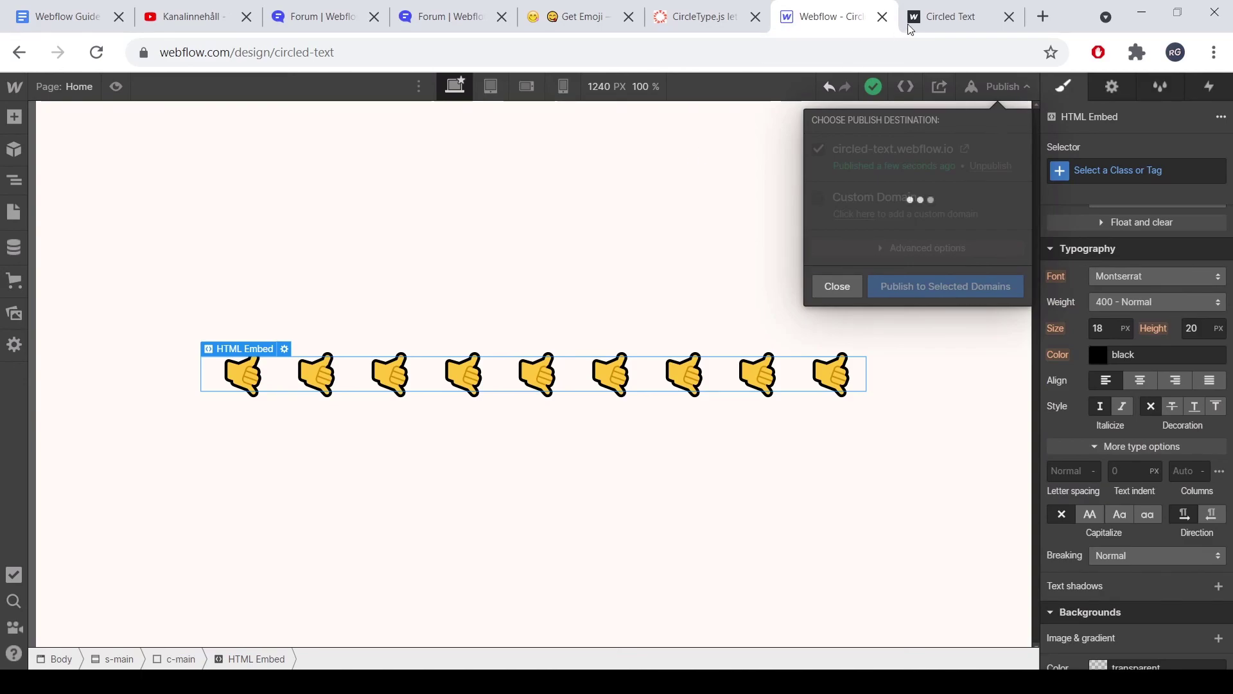
click(944, 17)
key(ctrl+r)
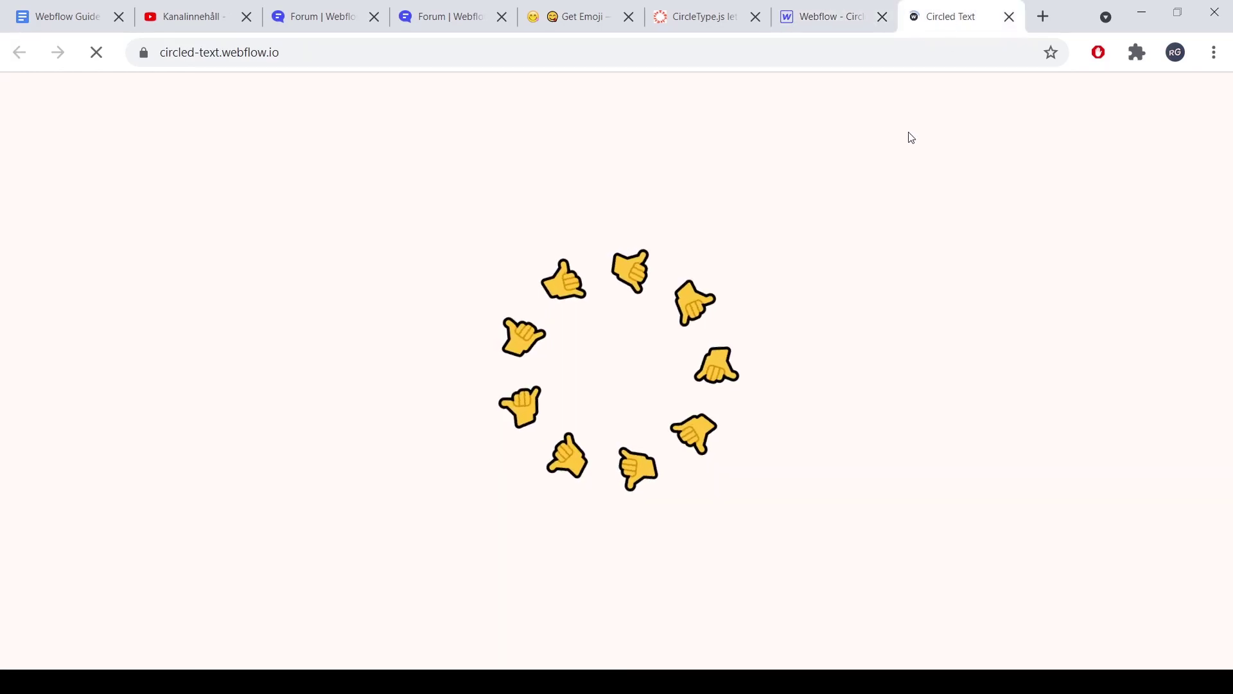